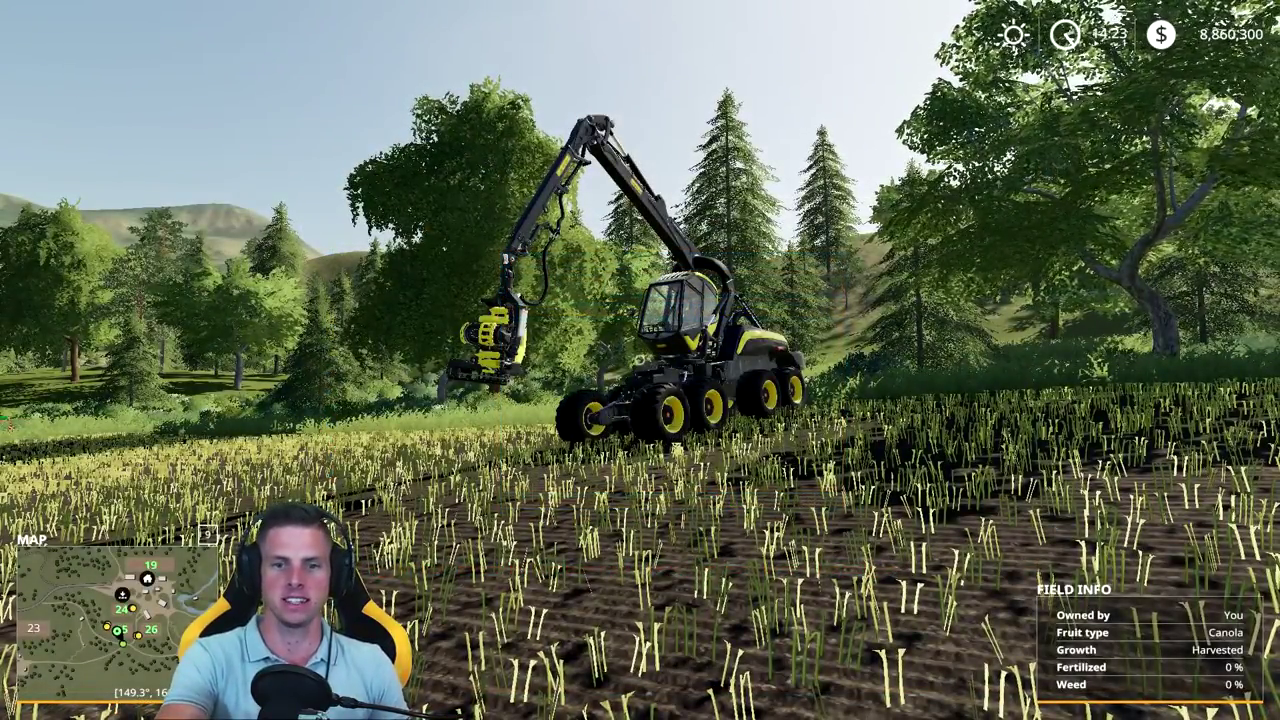
Step: Open the keyboard controls page of the in-game settings
{"action": "key", "text": "w"}
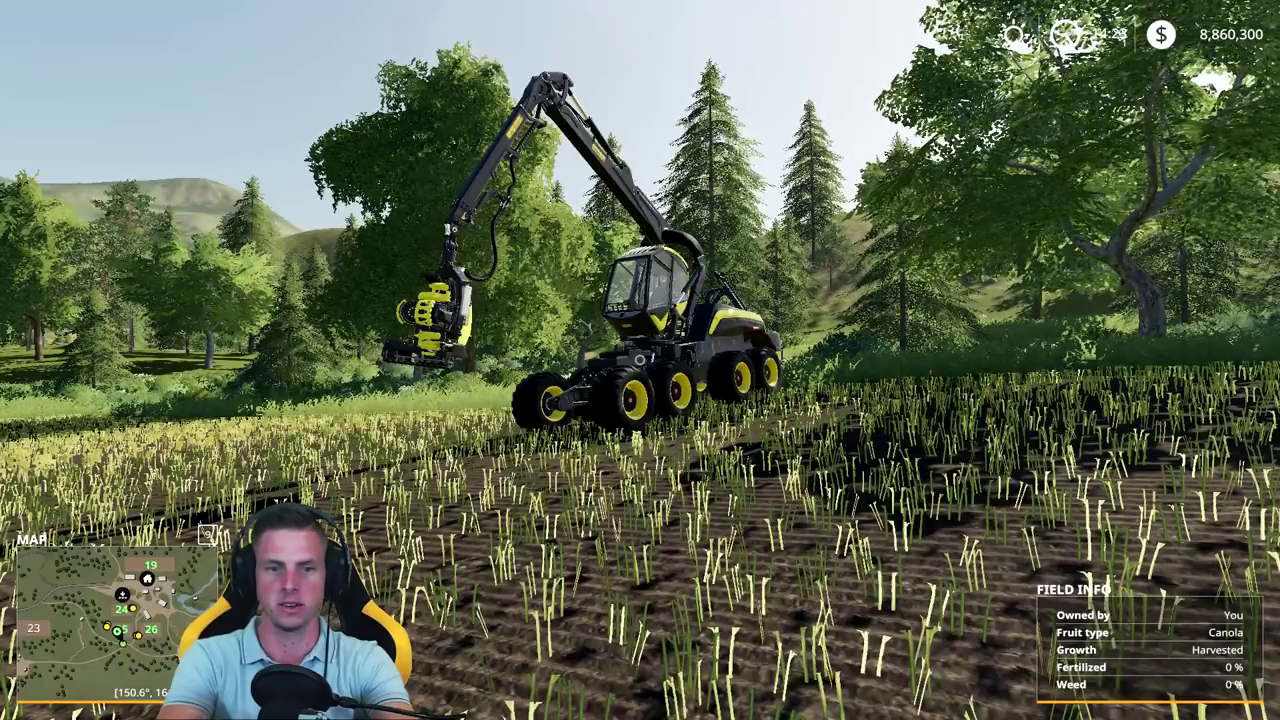
{"action": "key", "text": "Escape"}
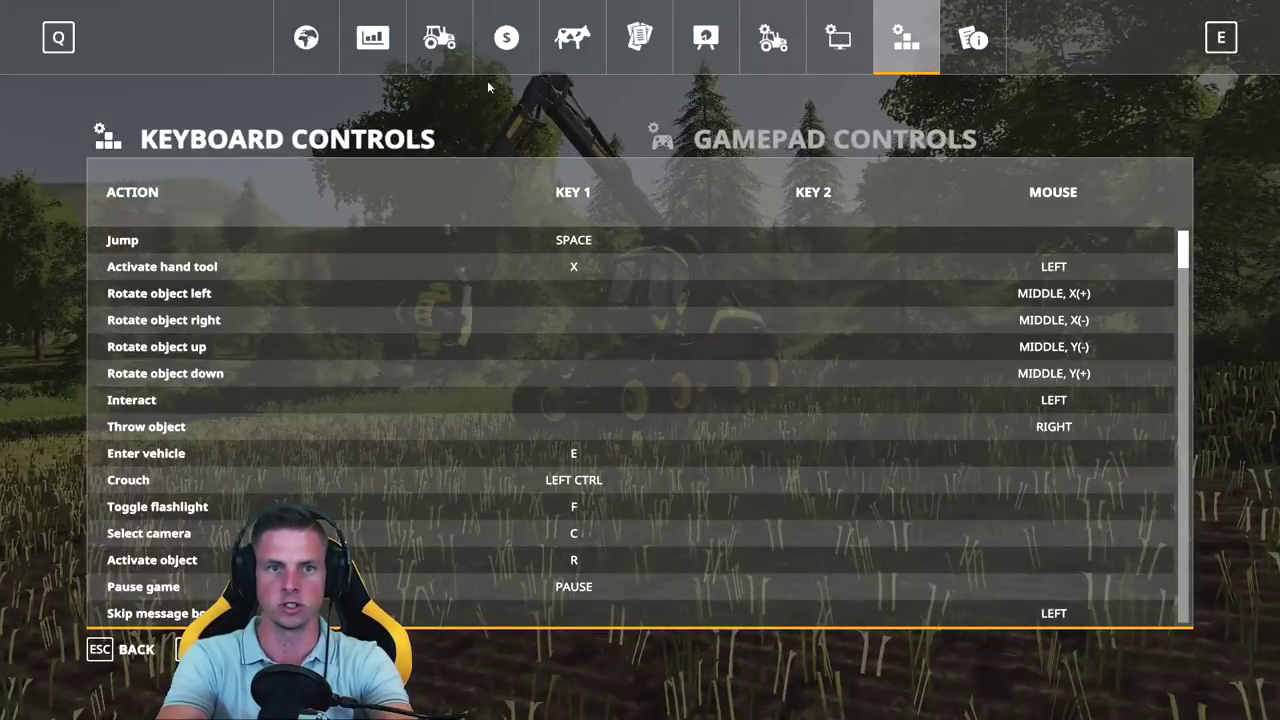
{"action": "left_click", "coordinate": [306, 40]}
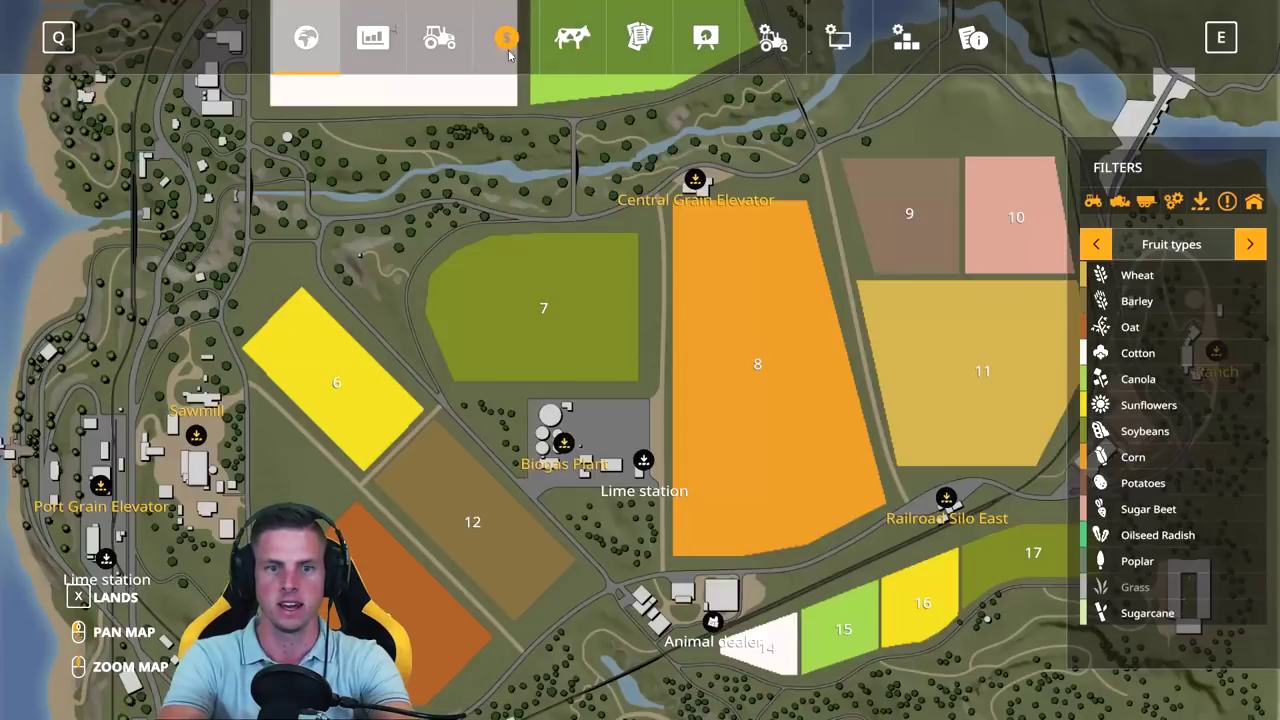
{"action": "left_click", "coordinate": [906, 40]}
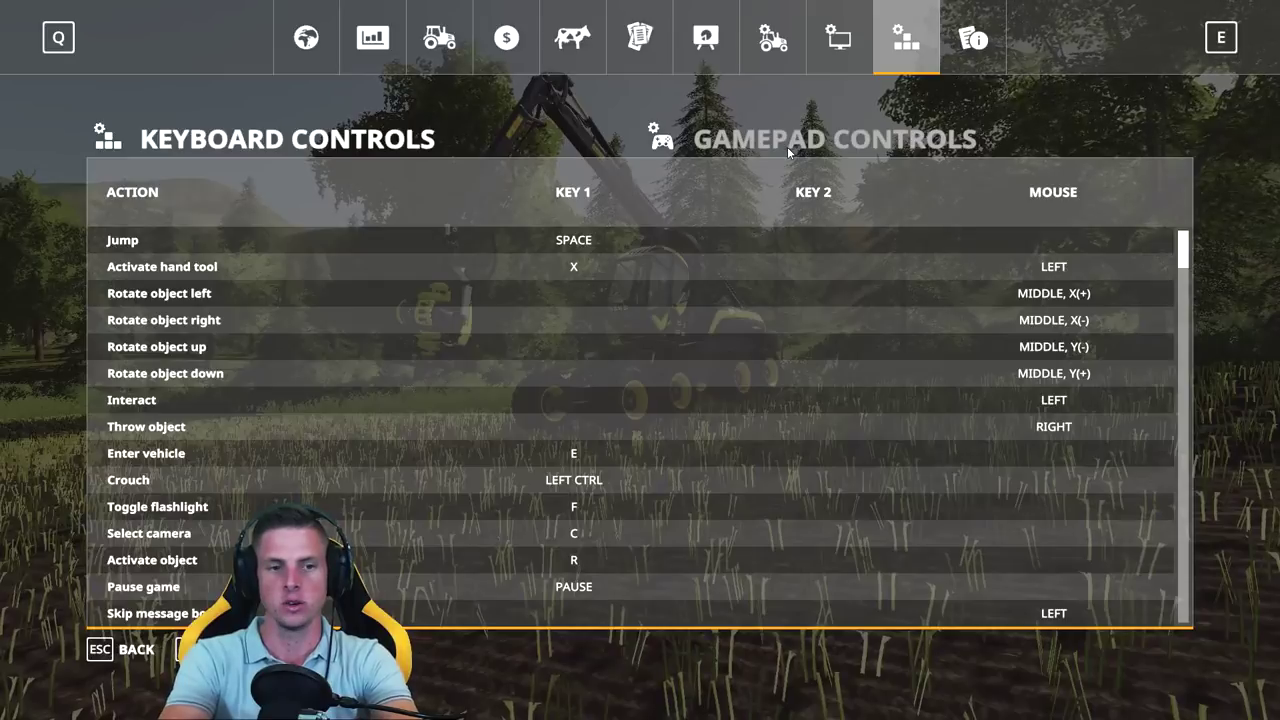
Step: Leave the keyboard bindings as they are and show the gamepad controls list
{"action": "scroll", "coordinate": [716, 420], "scroll_direction": "down", "scroll_amount": 2}
{"action": "scroll", "coordinate": [726, 420], "scroll_direction": "up", "scroll_amount": 2}
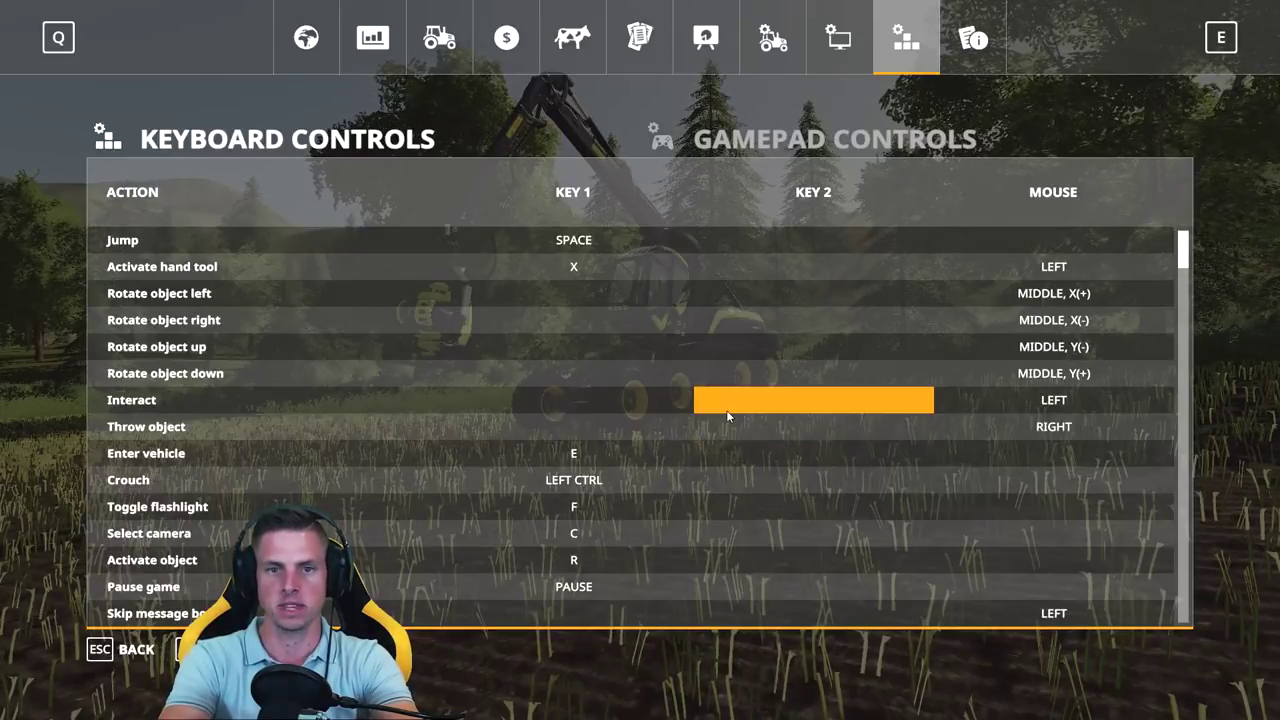
{"action": "left_click", "coordinate": [704, 264]}
{"action": "key", "text": "Escape"}
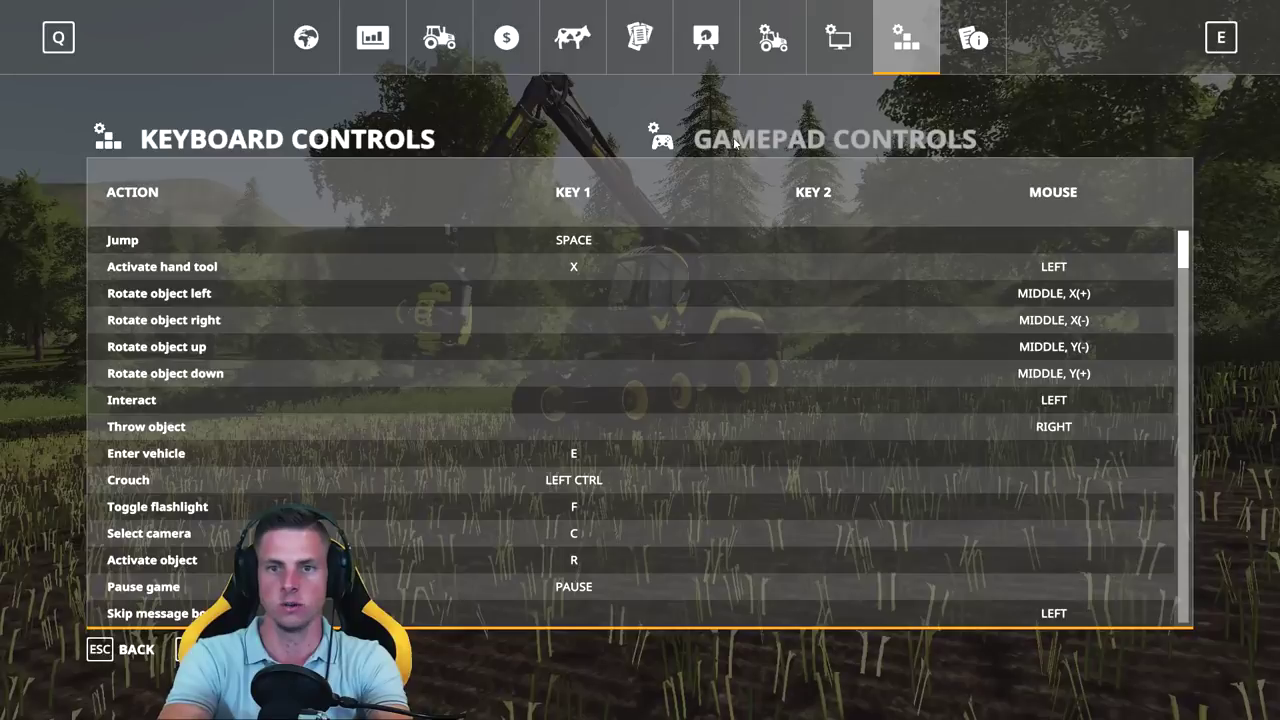
{"action": "left_click", "coordinate": [792, 143]}
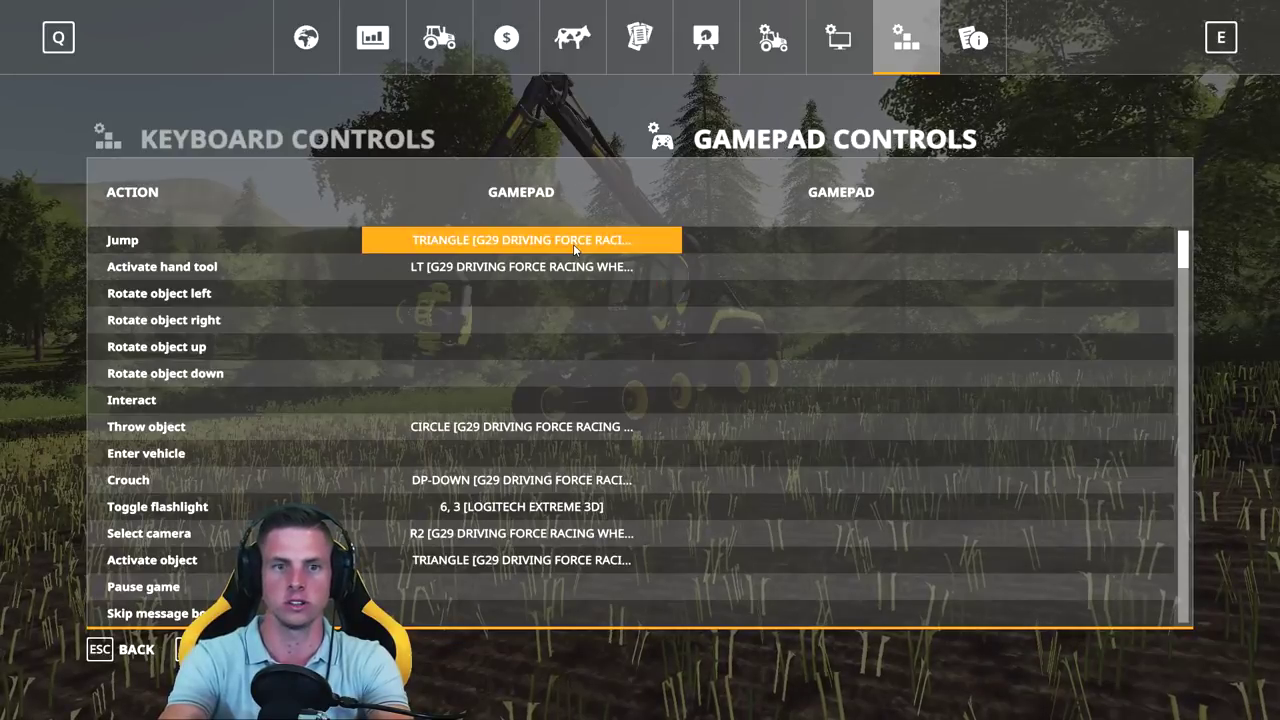
Step: Remove the gamepad bindings for Jump, Activate hand tool, Throw object, Crouch, Toggle flashlight, Select camera and Activate object
{"action": "left_click", "coordinate": [521, 243]}
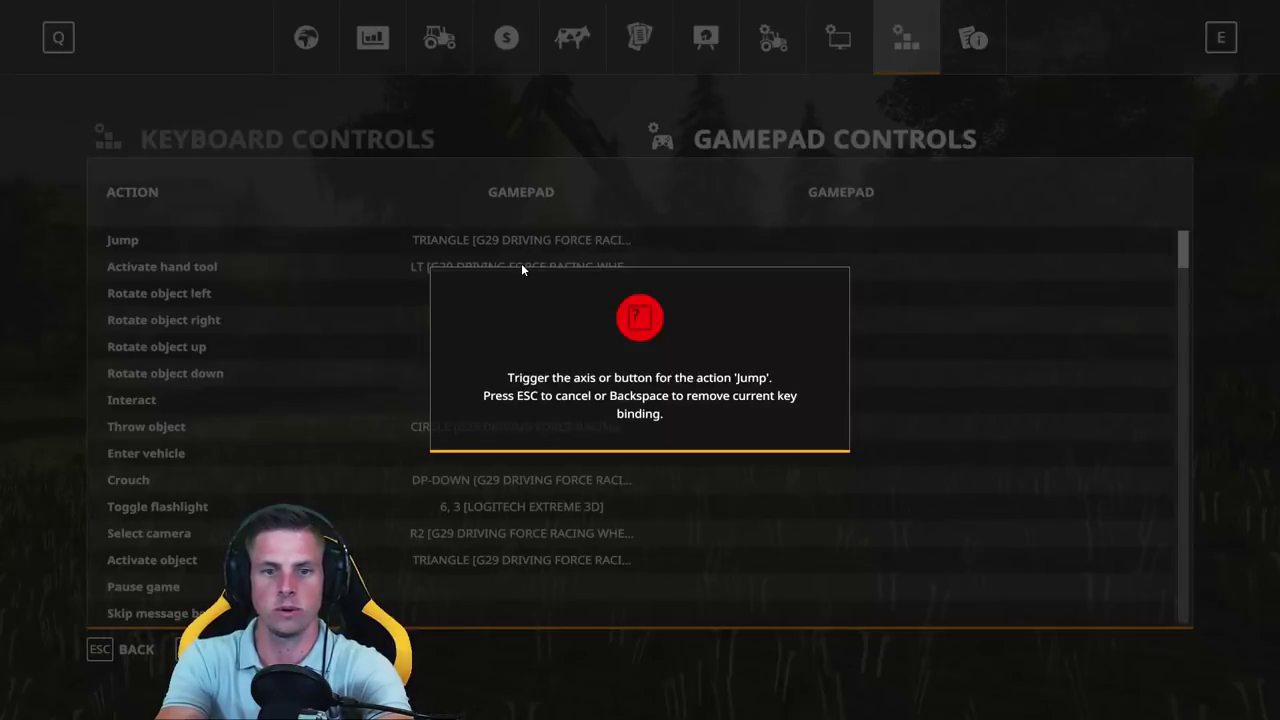
{"action": "key", "text": "BackSpace"}
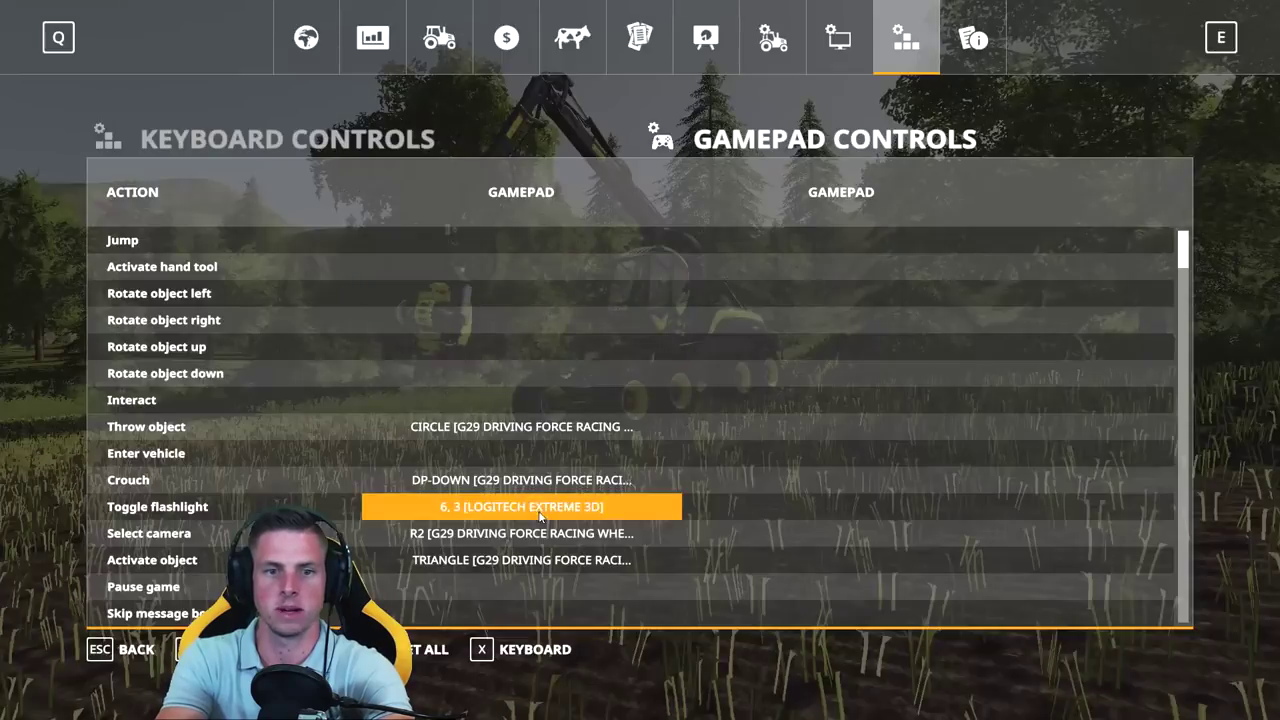
{"action": "key", "text": "BackSpace"}
{"action": "left_click", "coordinate": [503, 510]}
{"action": "key", "text": "BackSpace"}
{"action": "left_click", "coordinate": [498, 555]}
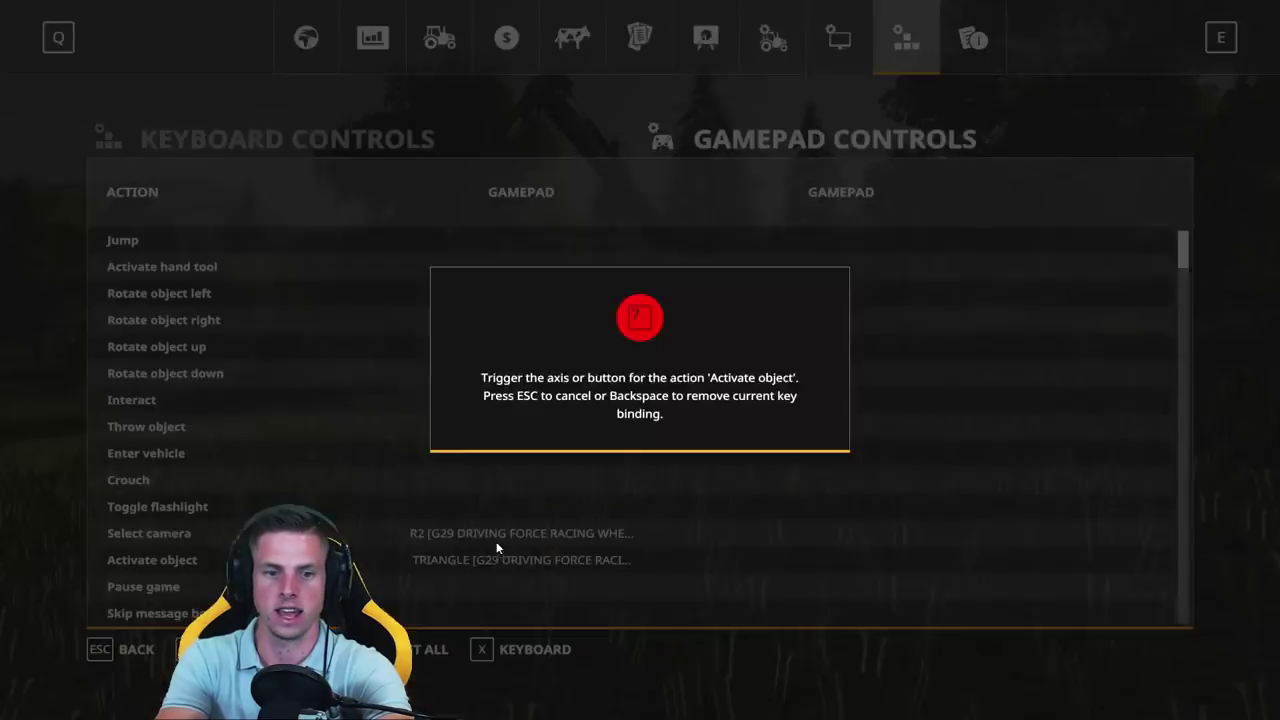
{"action": "key", "text": "BackSpace"}
{"action": "left_click", "coordinate": [503, 533]}
{"action": "key", "text": "BackSpace"}
Step: Remove the gamepad bindings for Camera zoom in, Camera zoom out, Switch to next vehicle and Switch to previous vehicle
{"action": "scroll", "coordinate": [515, 518], "scroll_direction": "down", "scroll_amount": 8}
{"action": "left_click", "coordinate": [491, 426]}
{"action": "key", "text": "BackSpace"}
{"action": "left_click", "coordinate": [500, 453]}
{"action": "key", "text": "BackSpace"}
{"action": "left_click", "coordinate": [503, 506]}
{"action": "key", "text": "BackSpace"}
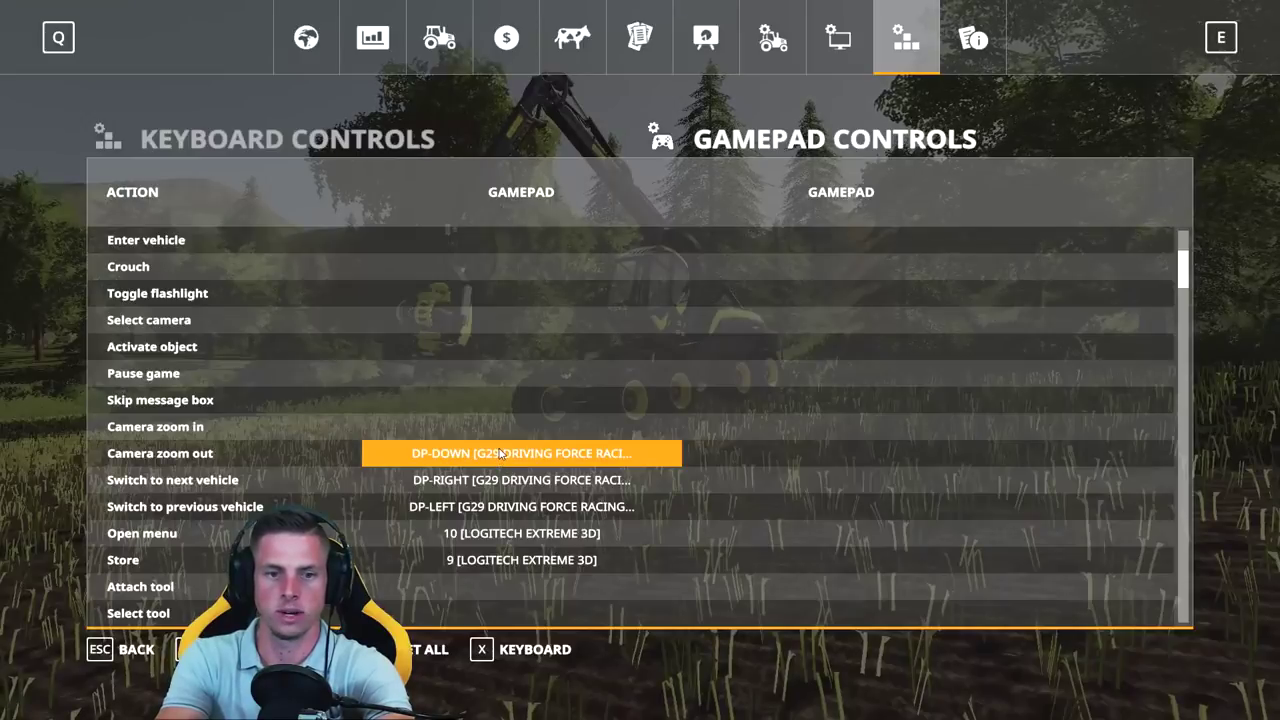
{"action": "left_click", "coordinate": [505, 488]}
{"action": "key", "text": "BackSpace"}
Step: Decline loading the default settings and remove the gamepad binding for Store
{"action": "left_click", "coordinate": [508, 536]}
{"action": "key", "text": "BackSpace"}
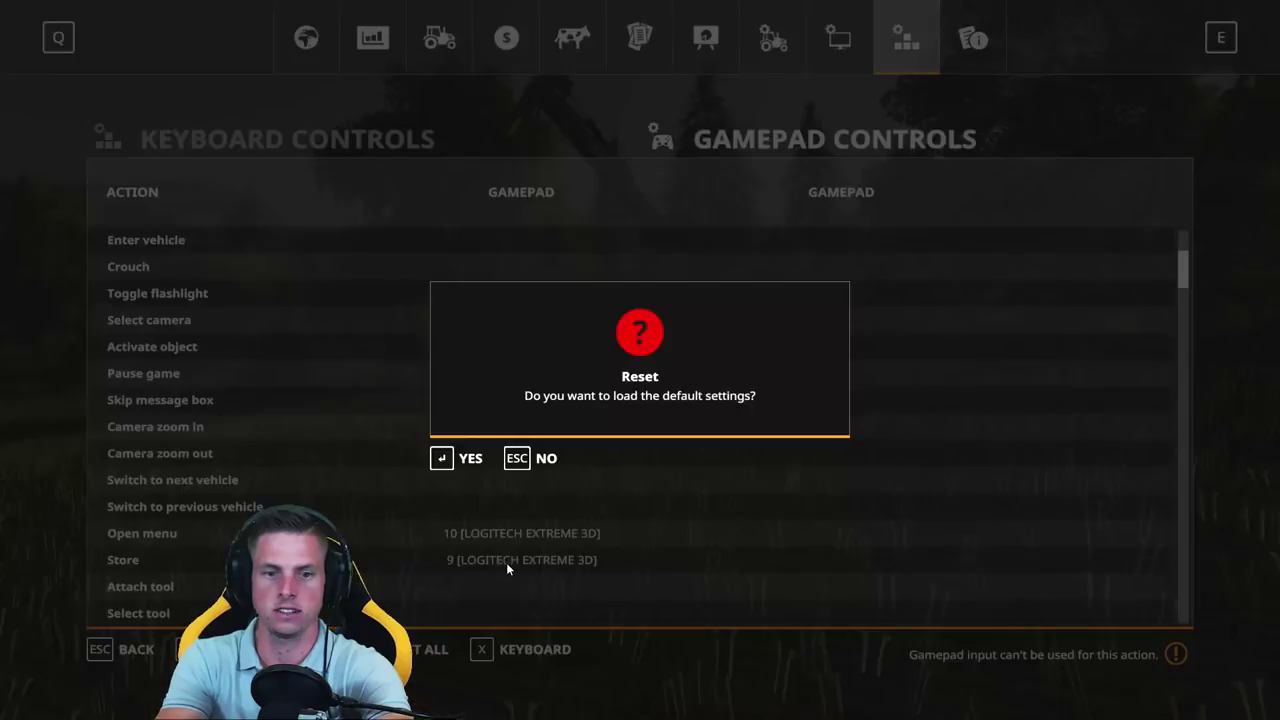
{"action": "left_click", "coordinate": [546, 458]}
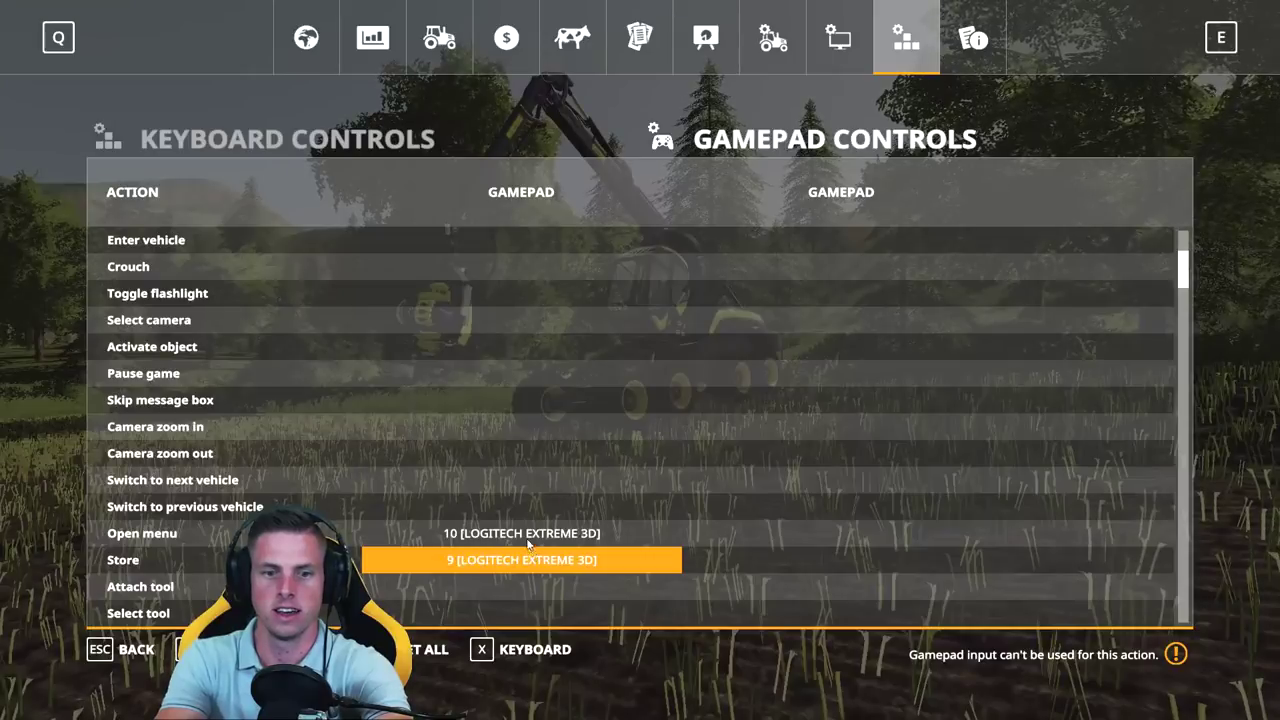
{"action": "left_click", "coordinate": [525, 559]}
{"action": "key", "text": "BackSpace"}
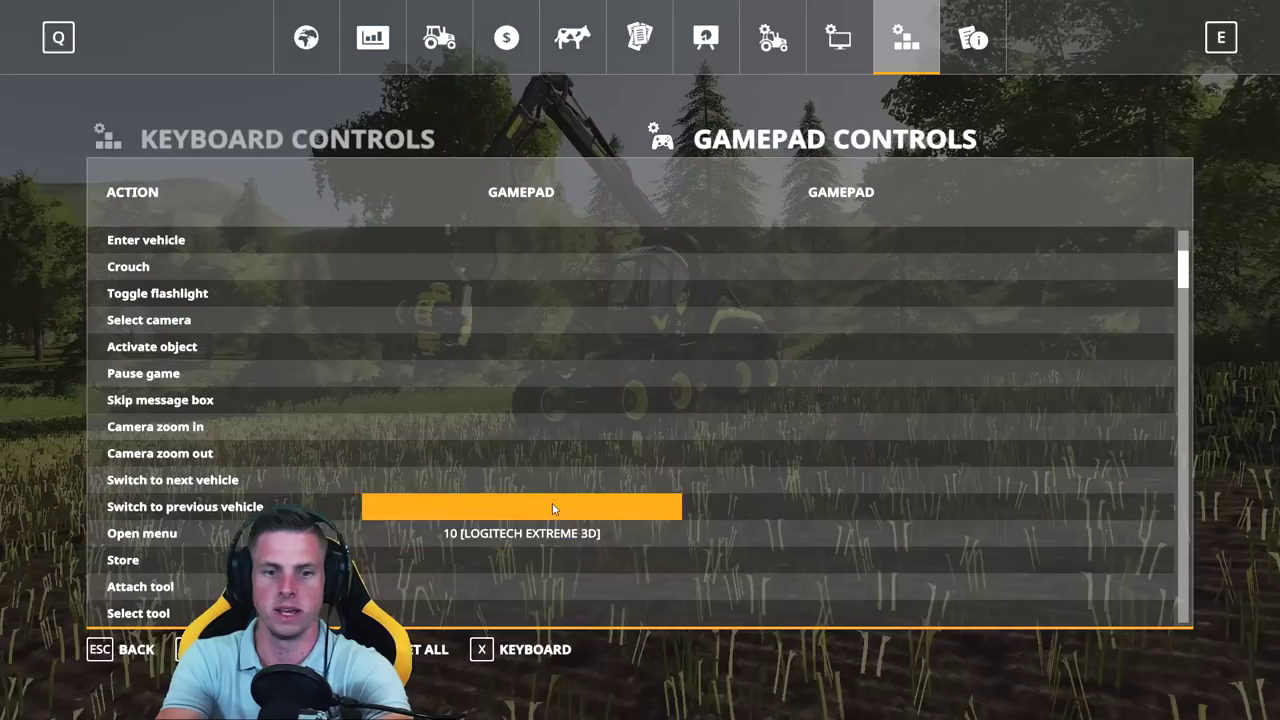
Step: Remove the gamepad bindings for Dump, Toggle light and Toggle beacon light
{"action": "scroll", "coordinate": [540, 470], "scroll_direction": "down", "scroll_amount": 2}
{"action": "scroll", "coordinate": [531, 484], "scroll_direction": "down", "scroll_amount": 2}
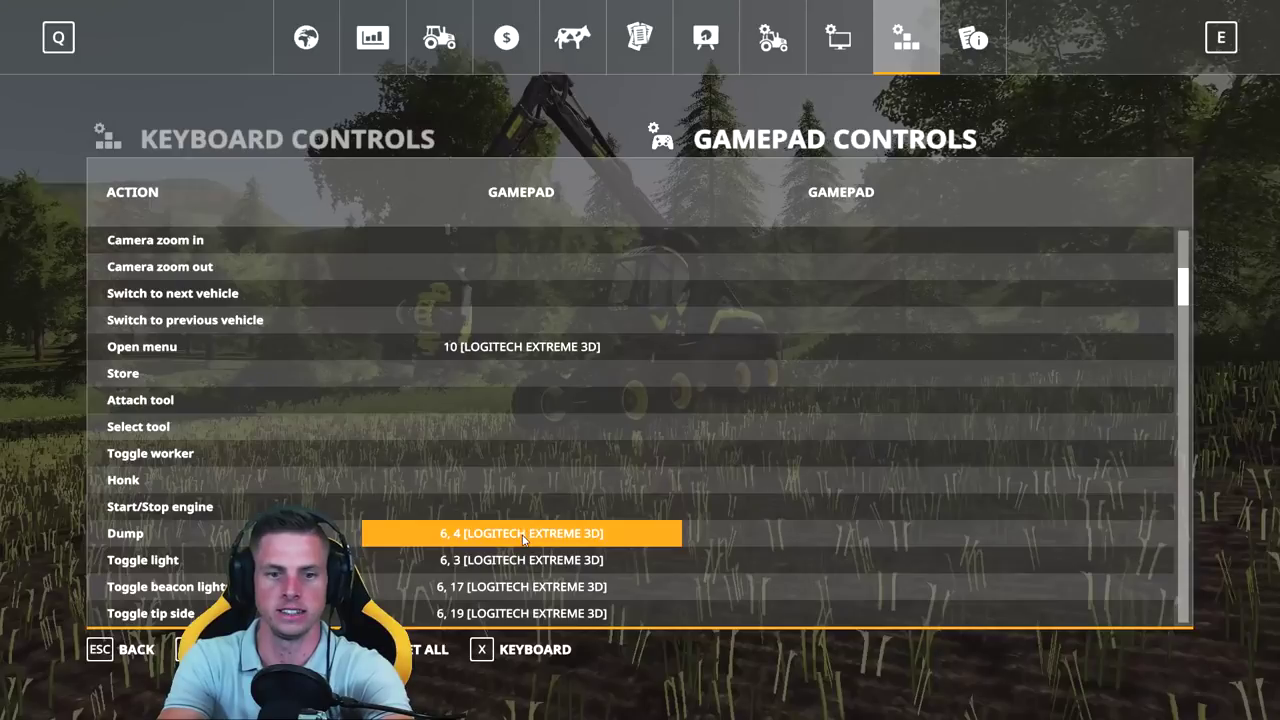
{"action": "left_click", "coordinate": [522, 536]}
{"action": "key", "text": "BackSpace"}
{"action": "left_click", "coordinate": [522, 586]}
{"action": "key", "text": "BackSpace"}
{"action": "left_click", "coordinate": [522, 560]}
{"action": "key", "text": "BackSpace"}
Step: Remove the gamepad bindings for Toggle tip side and the actions listed after it, up to the tool functions
{"action": "scroll", "coordinate": [530, 540], "scroll_direction": "down", "scroll_amount": 3}
{"action": "left_click", "coordinate": [531, 453]}
{"action": "key", "text": "BackSpace"}
{"action": "left_click", "coordinate": [526, 480]}
{"action": "key", "text": "BackSpace"}
{"action": "left_click", "coordinate": [526, 507]}
{"action": "key", "text": "BackSpace"}
{"action": "left_click", "coordinate": [526, 533]}
{"action": "key", "text": "BackSpace"}
{"action": "left_click", "coordinate": [520, 558]}
{"action": "key", "text": "BackSpace"}
{"action": "left_click", "coordinate": [522, 585]}
{"action": "key", "text": "BackSpace"}
Step: Remove the gamepad bindings for the tool functions, Toggle pipe, Open/Close cover, Toggle straw swath and Toggle map size
{"action": "scroll", "coordinate": [545, 500], "scroll_direction": "down", "scroll_amount": 7}
{"action": "left_click", "coordinate": [533, 427]}
{"action": "key", "text": "BackSpace"}
{"action": "left_click", "coordinate": [528, 453]}
{"action": "key", "text": "BackSpace"}
{"action": "left_click", "coordinate": [528, 479]}
{"action": "key", "text": "BackSpace"}
{"action": "left_click", "coordinate": [527, 507]}
{"action": "key", "text": "BackSpace"}
{"action": "left_click", "coordinate": [526, 533]}
{"action": "key", "text": "BackSpace"}
{"action": "left_click", "coordinate": [520, 560]}
{"action": "key", "text": "BackSpace"}
{"action": "left_click", "coordinate": [518, 586]}
{"action": "key", "text": "BackSpace"}
{"action": "left_click", "coordinate": [523, 610]}
{"action": "key", "text": "BackSpace"}
Step: Remove the gamepad bindings for Toggle control group, Change driving direction, Dump on ground and Toggle cruise control
{"action": "scroll", "coordinate": [527, 480], "scroll_direction": "down", "scroll_amount": 1}
{"action": "left_click", "coordinate": [524, 426]}
{"action": "key", "text": "BackSpace"}
{"action": "left_click", "coordinate": [527, 453]}
{"action": "key", "text": "BackSpace"}
{"action": "left_click", "coordinate": [528, 480]}
{"action": "key", "text": "BackSpace"}
{"action": "left_click", "coordinate": [531, 507]}
{"action": "key", "text": "BackSpace"}
Step: Remove the gamepad bindings for Toggle radio, Next radio channel and Previous radio channel
{"action": "left_click", "coordinate": [526, 533]}
{"action": "key", "text": "BackSpace"}
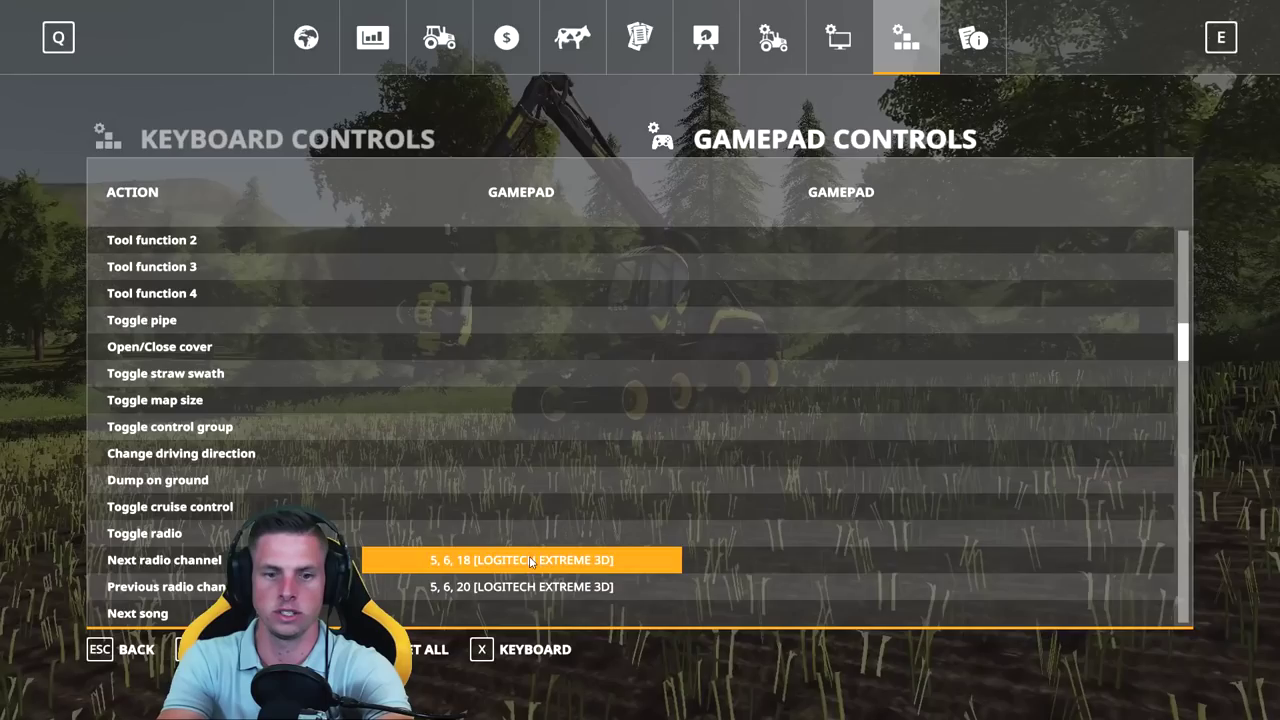
{"action": "left_click", "coordinate": [526, 560]}
{"action": "key", "text": "BackSpace"}
{"action": "left_click", "coordinate": [526, 586]}
{"action": "key", "text": "BackSpace"}
Step: Remove the gamepad bindings for Run, Rotate camera left, Rotate camera right and the placeable object rotation
{"action": "scroll", "coordinate": [540, 505], "scroll_direction": "down", "scroll_amount": 20}
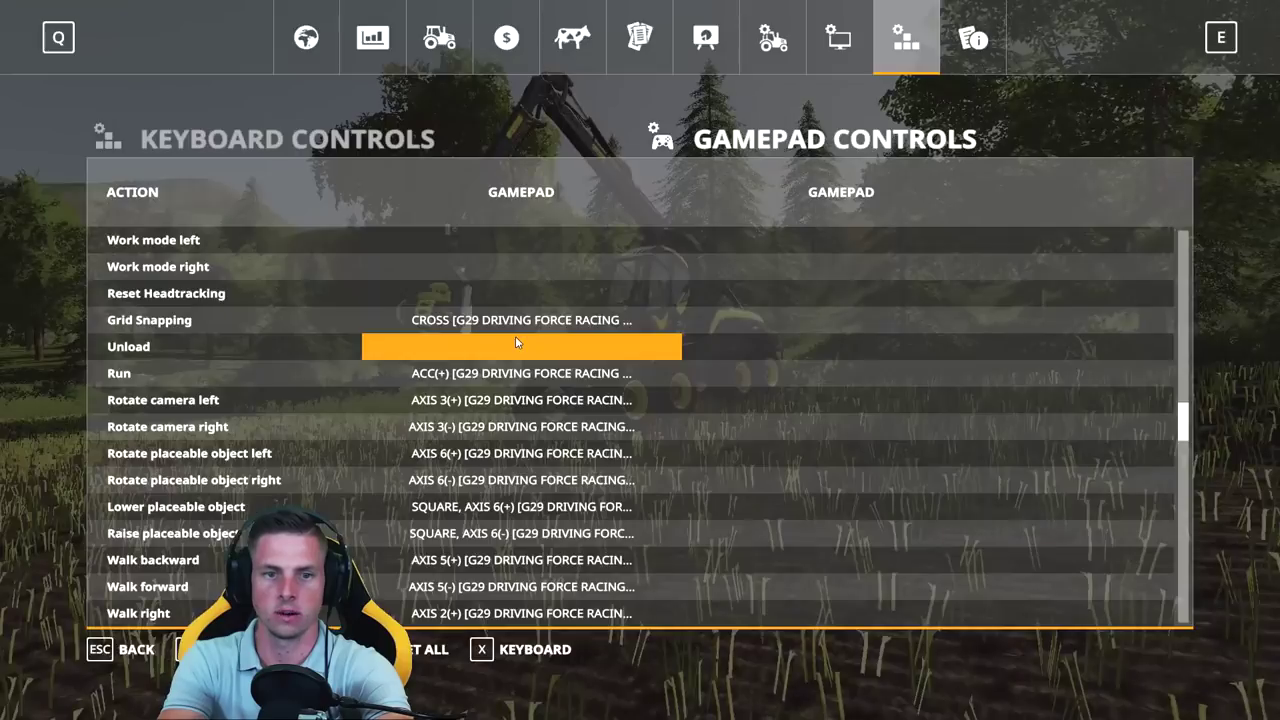
{"action": "left_click", "coordinate": [528, 378]}
{"action": "key", "text": "BackSpace"}
{"action": "left_click", "coordinate": [526, 400]}
{"action": "key", "text": "BackSpace"}
{"action": "left_click", "coordinate": [526, 426]}
{"action": "key", "text": "BackSpace"}
{"action": "left_click", "coordinate": [526, 453]}
{"action": "key", "text": "BackSpace"}
Step: Remove the gamepad bindings for Lower placeable object, Raise placeable object, Walk backward and Walk forward
{"action": "left_click", "coordinate": [506, 506]}
{"action": "key", "text": "BackSpace"}
{"action": "left_click", "coordinate": [520, 533]}
{"action": "key", "text": "BackSpace"}
{"action": "left_click", "coordinate": [520, 560]}
{"action": "key", "text": "BackSpace"}
{"action": "left_click", "coordinate": [520, 586]}
{"action": "key", "text": "BackSpace"}
Step: Remove the gamepad bindings for Look down, Look up, Look right and Look left
{"action": "scroll", "coordinate": [560, 500], "scroll_direction": "down", "scroll_amount": 7}
{"action": "scroll", "coordinate": [560, 500], "scroll_direction": "down", "scroll_amount": 7}
{"action": "scroll", "coordinate": [525, 400], "scroll_direction": "up", "scroll_amount": 2}
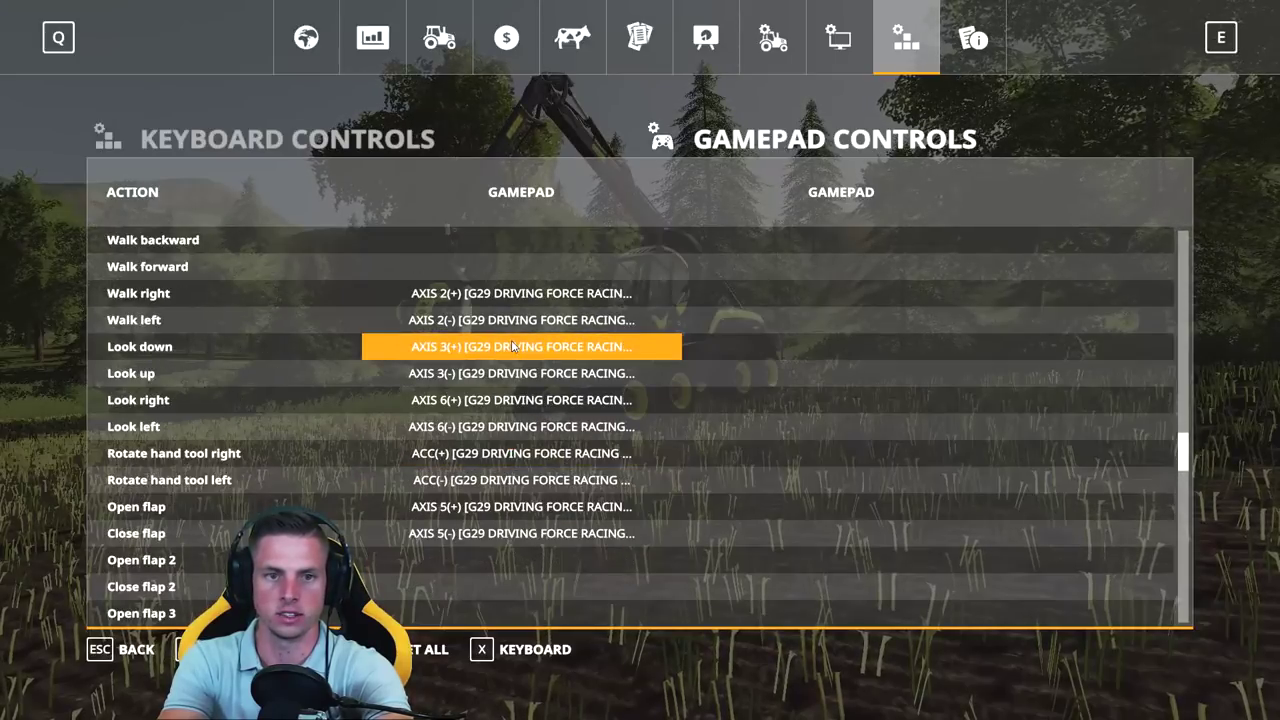
{"action": "left_click", "coordinate": [512, 347]}
{"action": "key", "text": "BackSpace"}
{"action": "left_click", "coordinate": [512, 373]}
{"action": "key", "text": "BackSpace"}
{"action": "left_click", "coordinate": [510, 400]}
{"action": "key", "text": "BackSpace"}
{"action": "left_click", "coordinate": [508, 426]}
{"action": "key", "text": "BackSpace"}
Step: Remove the gamepad bindings for rotating the hand tool, Open flap and Close flap
{"action": "key", "text": "BackSpace"}
{"action": "left_click", "coordinate": [495, 483]}
{"action": "key", "text": "BackSpace"}
{"action": "left_click", "coordinate": [500, 510]}
{"action": "key", "text": "BackSpace"}
{"action": "left_click", "coordinate": [515, 533]}
{"action": "key", "text": "BackSpace"}
Step: Remove the remaining gamepad bindings between the flap actions and Look right (vehicle)
{"action": "scroll", "coordinate": [550, 500], "scroll_direction": "down", "scroll_amount": 8}
{"action": "left_click", "coordinate": [515, 452]}
{"action": "key", "text": "BackSpace"}
{"action": "left_click", "coordinate": [515, 480]}
{"action": "key", "text": "BackSpace"}
{"action": "left_click", "coordinate": [513, 506]}
{"action": "key", "text": "BackSpace"}
{"action": "left_click", "coordinate": [513, 533]}
{"action": "key", "text": "BackSpace"}
{"action": "left_click", "coordinate": [514, 559]}
{"action": "key", "text": "BackSpace"}
Step: Remove the gamepad bindings for Look right (vehicle), Look left (vehicle) and lifting and lowering hydraulic hitches 1 and 2
{"action": "scroll", "coordinate": [514, 531], "scroll_direction": "down", "scroll_amount": 6}
{"action": "left_click", "coordinate": [514, 452]}
{"action": "key", "text": "BackSpace"}
{"action": "left_click", "coordinate": [517, 480]}
{"action": "key", "text": "BackSpace"}
{"action": "left_click", "coordinate": [518, 500]}
{"action": "key", "text": "BackSpace"}
{"action": "left_click", "coordinate": [526, 538]}
{"action": "key", "text": "BackSpace"}
{"action": "left_click", "coordinate": [530, 563]}
{"action": "key", "text": "BackSpace"}
{"action": "left_click", "coordinate": [532, 587]}
{"action": "key", "text": "BackSpace"}
Step: Remove the gamepad bindings for lifting, lowering, extending and contracting the front loader arm and for lifting and lowering its tool
{"action": "scroll", "coordinate": [540, 560], "scroll_direction": "down", "scroll_amount": 8}
{"action": "left_click", "coordinate": [517, 405]}
{"action": "key", "text": "BackSpace"}
{"action": "left_click", "coordinate": [514, 429]}
{"action": "left_click", "coordinate": [511, 456]}
{"action": "key", "text": "BackSpace"}
{"action": "left_click", "coordinate": [512, 482]}
{"action": "key", "text": "BackSpace"}
{"action": "left_click", "coordinate": [513, 510]}
{"action": "key", "text": "BackSpace"}
{"action": "left_click", "coordinate": [514, 539]}
{"action": "key", "text": "BackSpace"}
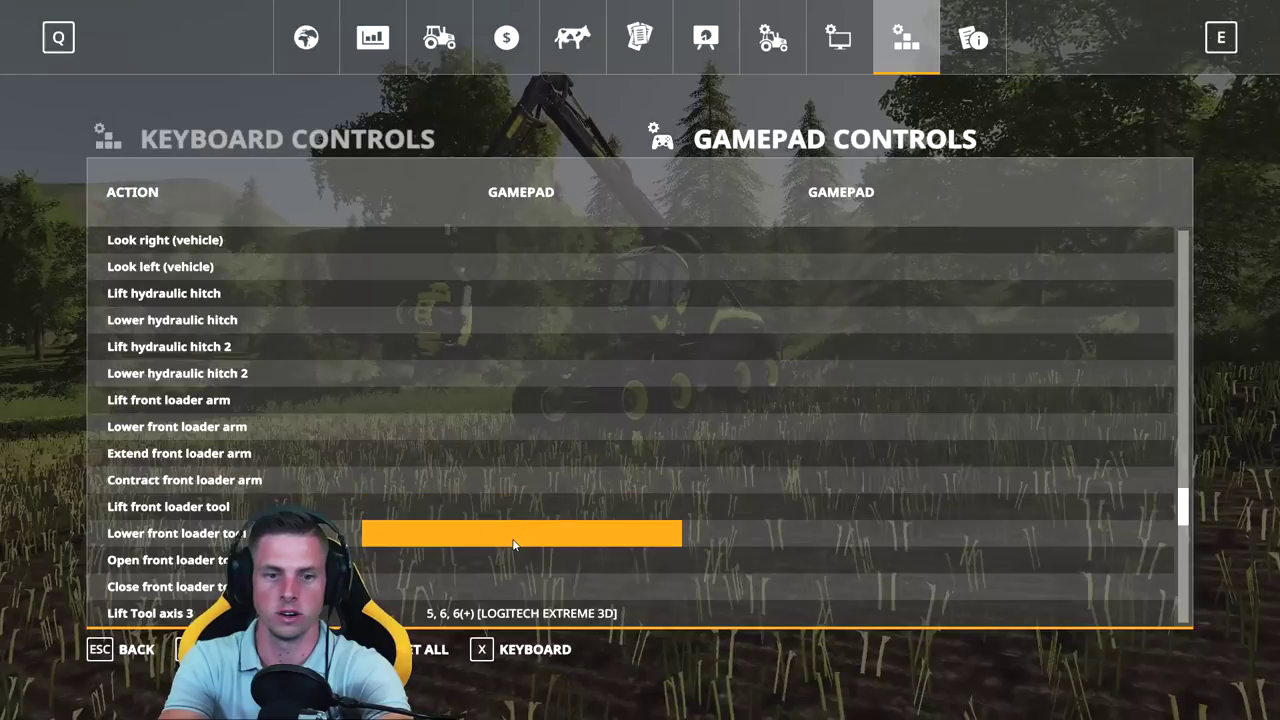
Step: Remove the gamepad bindings for the remaining front loader tool actions, including opening, closing and Lift Tool axis 3
{"action": "left_click", "coordinate": [512, 456]}
{"action": "key", "text": "BackSpace"}
{"action": "left_click", "coordinate": [514, 485]}
{"action": "left_click", "coordinate": [520, 518]}
{"action": "key", "text": "BackSpace"}
{"action": "left_click", "coordinate": [523, 543]}
{"action": "key", "text": "BackSpace"}
{"action": "left_click", "coordinate": [527, 571]}
{"action": "key", "text": "BackSpace"}
{"action": "left_click", "coordinate": [524, 586]}
{"action": "key", "text": "BackSpace"}
Step: Remove the gamepad bindings for moving the crane arms
{"action": "scroll", "coordinate": [524, 590], "scroll_direction": "down", "scroll_amount": 7}
{"action": "left_click", "coordinate": [511, 428]}
{"action": "key", "text": "BackSpace"}
{"action": "left_click", "coordinate": [520, 481]}
{"action": "key", "text": "BackSpace"}
Step: Remove the gamepad bindings for closing and rotating the crane tool, lifting and lowering its axis 3, and the crane support arm
{"action": "scroll", "coordinate": [527, 552], "scroll_direction": "down", "scroll_amount": 8}
{"action": "left_click", "coordinate": [515, 408]}
{"action": "key", "text": "BackSpace"}
{"action": "left_click", "coordinate": [520, 430]}
{"action": "key", "text": "BackSpace"}
{"action": "left_click", "coordinate": [520, 456]}
{"action": "key", "text": "BackSpace"}
{"action": "left_click", "coordinate": [520, 482]}
{"action": "key", "text": "BackSpace"}
{"action": "left_click", "coordinate": [522, 508]}
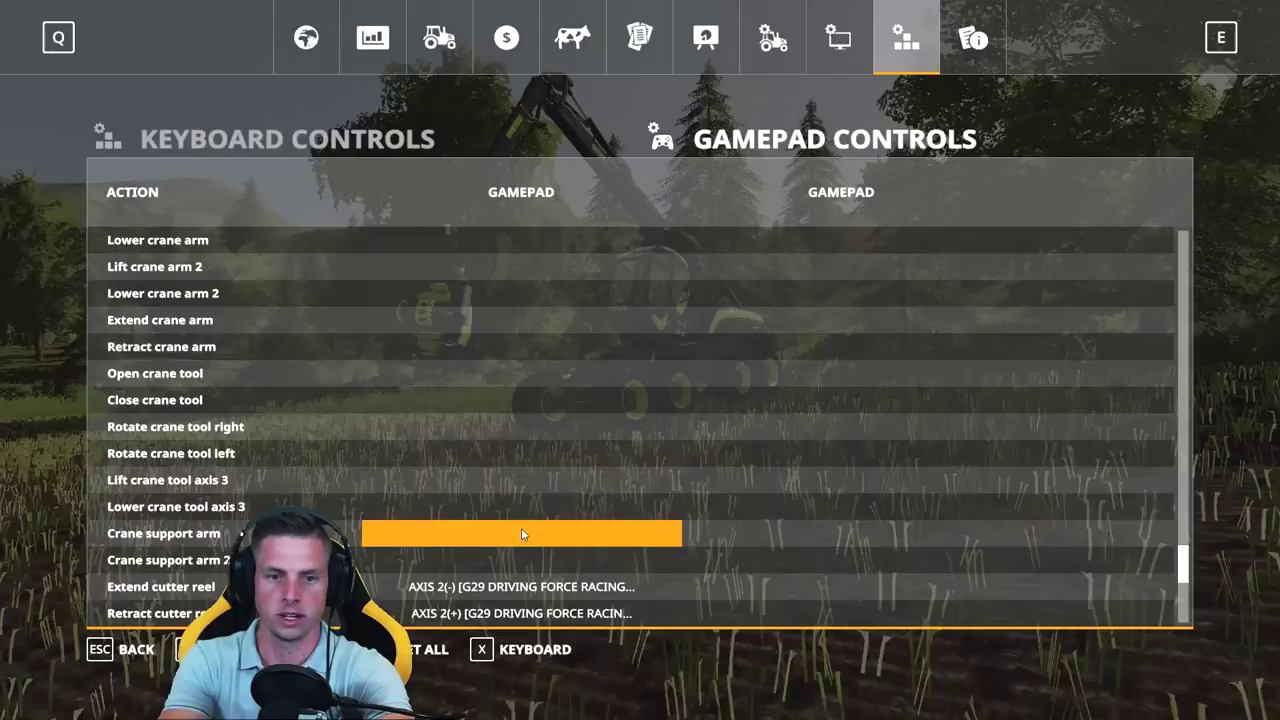
Step: Remove the gamepad bindings for extending, retracting, raising and lowering the cutter reel
{"action": "scroll", "coordinate": [526, 534], "scroll_direction": "down", "scroll_amount": 9}
{"action": "left_click", "coordinate": [502, 368]}
{"action": "key", "text": "BackSpace"}
{"action": "left_click", "coordinate": [509, 427]}
{"action": "key", "text": "BackSpace"}
Step: Remove the gamepad bindings for rotating pipe and pipe 2 up and down and for raising and lowering the drawbar
{"action": "left_click", "coordinate": [512, 459]}
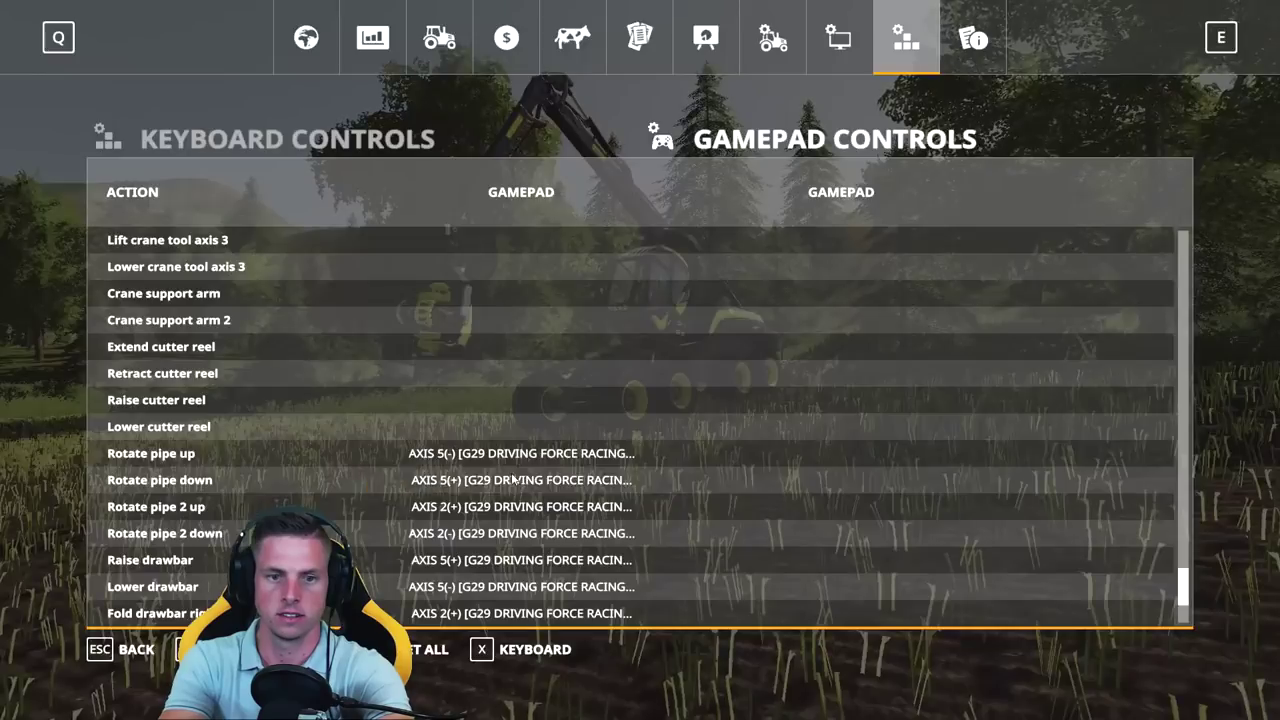
{"action": "key", "text": "BackSpace"}
{"action": "left_click", "coordinate": [516, 510]}
{"action": "key", "text": "BackSpace"}
{"action": "key", "text": "BackSpace"}
{"action": "key", "text": "BackSpace"}
Step: Remove the gamepad bindings for folding the drawbar, the sprayer arm, the axis distance and the cruise control speed
{"action": "scroll", "coordinate": [522, 573], "scroll_direction": "down", "scroll_amount": 6}
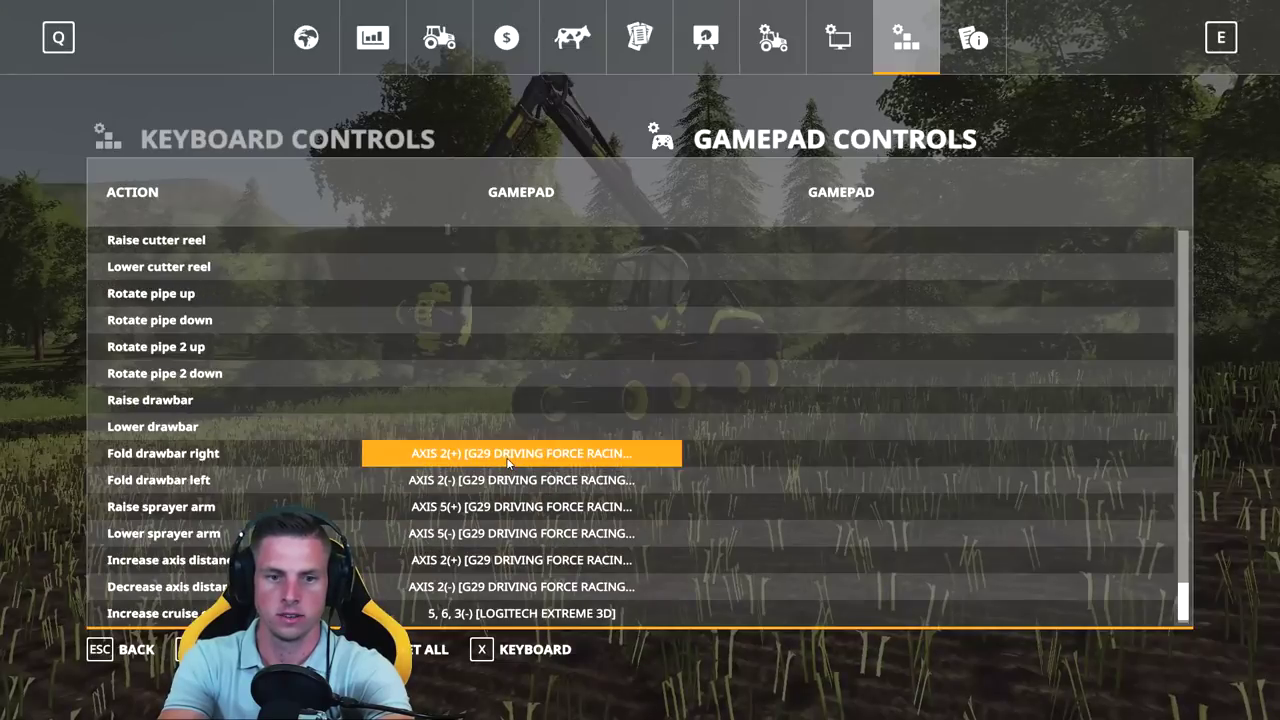
{"action": "key", "text": "BackSpace"}
{"action": "key", "text": "BackSpace"}
{"action": "key", "text": "BackSpace"}
{"action": "key", "text": "BackSpace"}
{"action": "left_click", "coordinate": [524, 568]}
{"action": "key", "text": "BackSpace"}
{"action": "left_click", "coordinate": [521, 610]}
{"action": "key", "text": "BackSpace"}
{"action": "scroll", "coordinate": [541, 532], "scroll_direction": "down", "scroll_amount": 1}
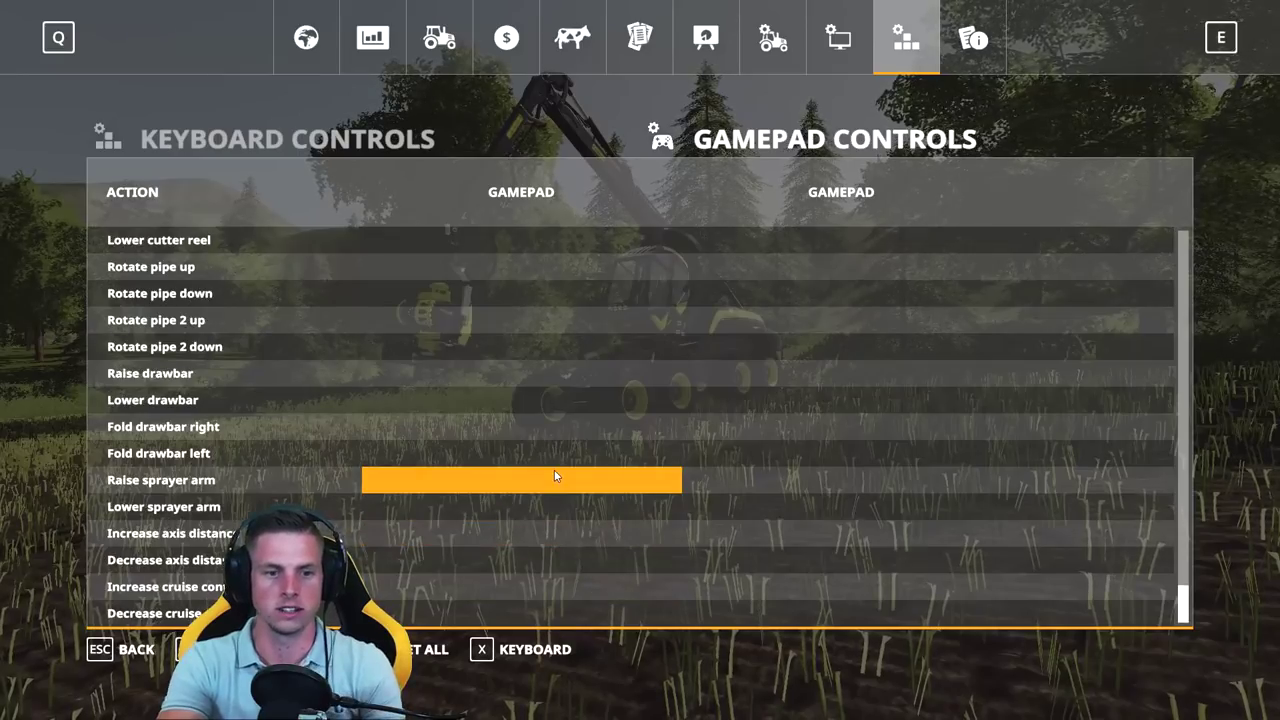
Step: Leave the controls settings, return to the game and enter the Ponsse Scorpionking harvester
{"action": "key", "text": "Escape"}
{"action": "left_click", "coordinate": [469, 457]}
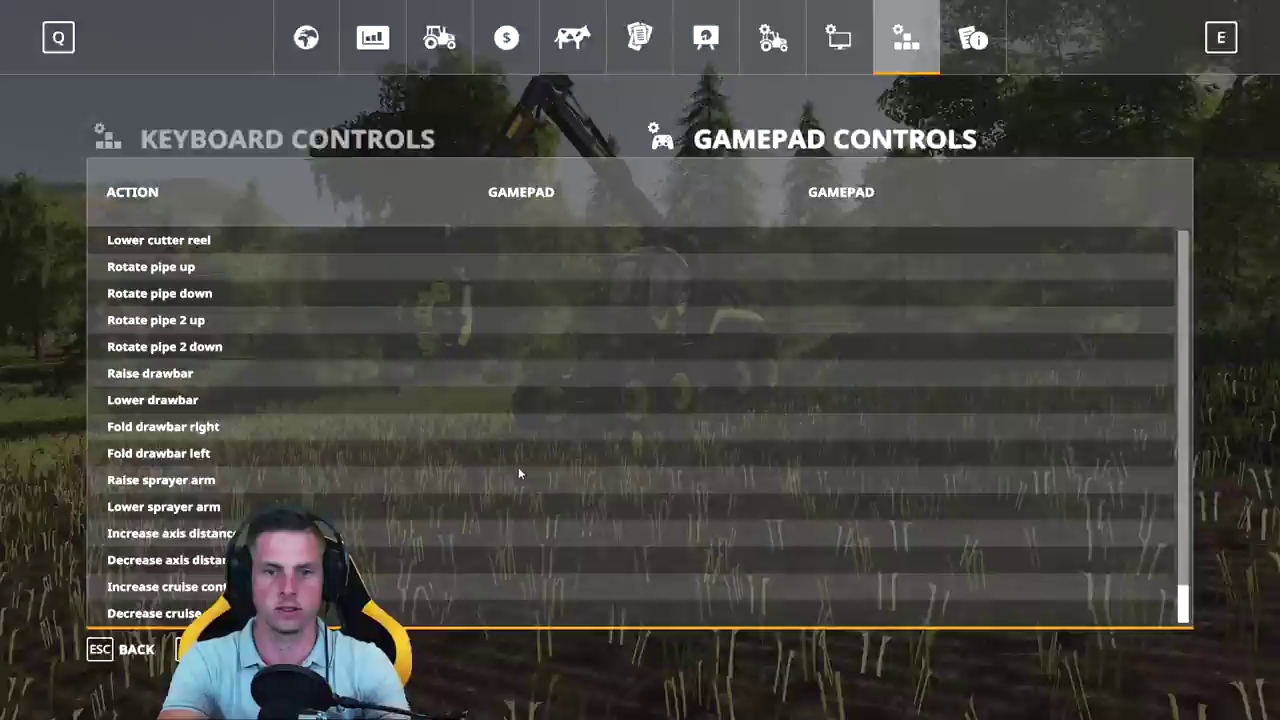
{"action": "key", "text": "Escape"}
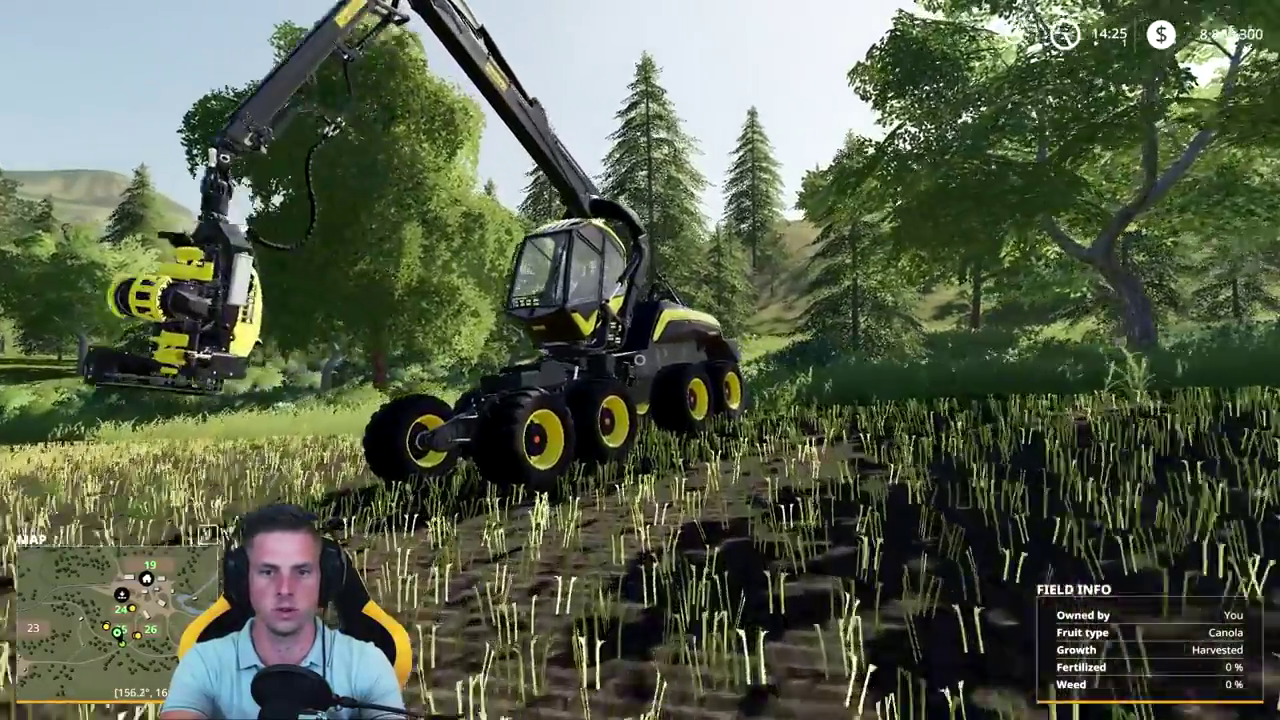
{"action": "key", "text": "e"}
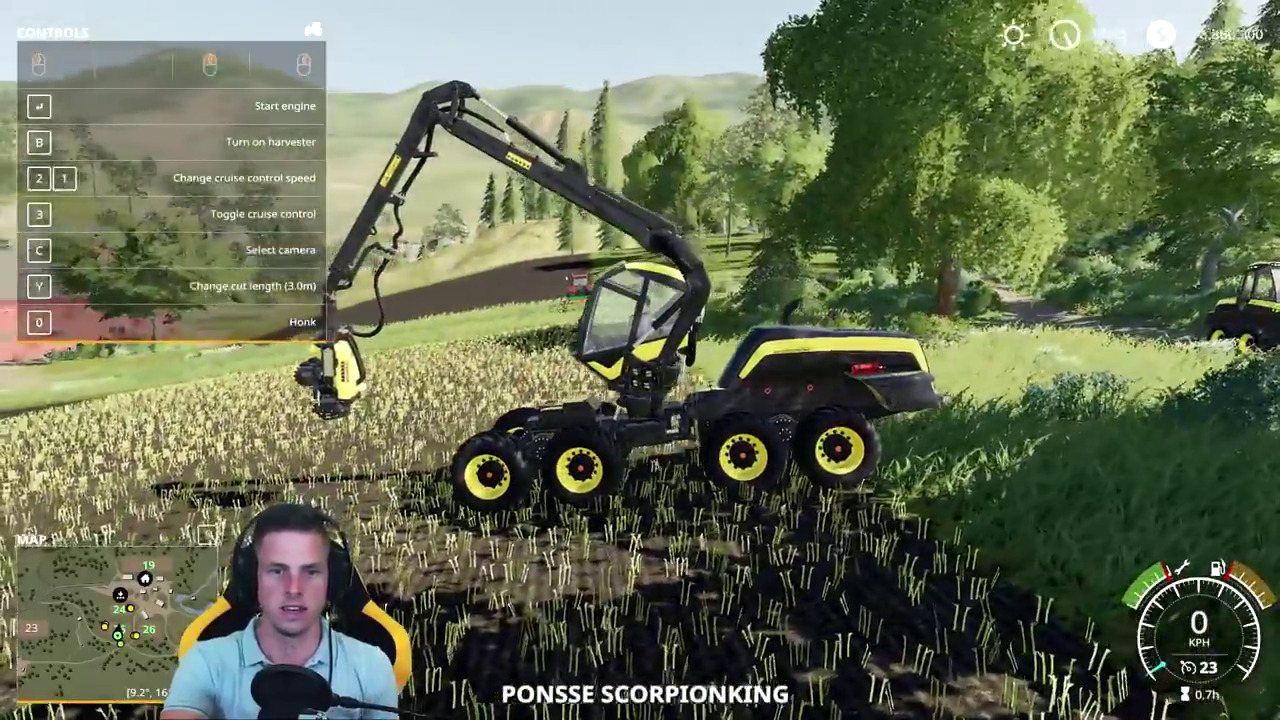
Step: Toggle the controls help and test lowering and raising the harvester's crane arm
{"action": "key", "text": "F1"}
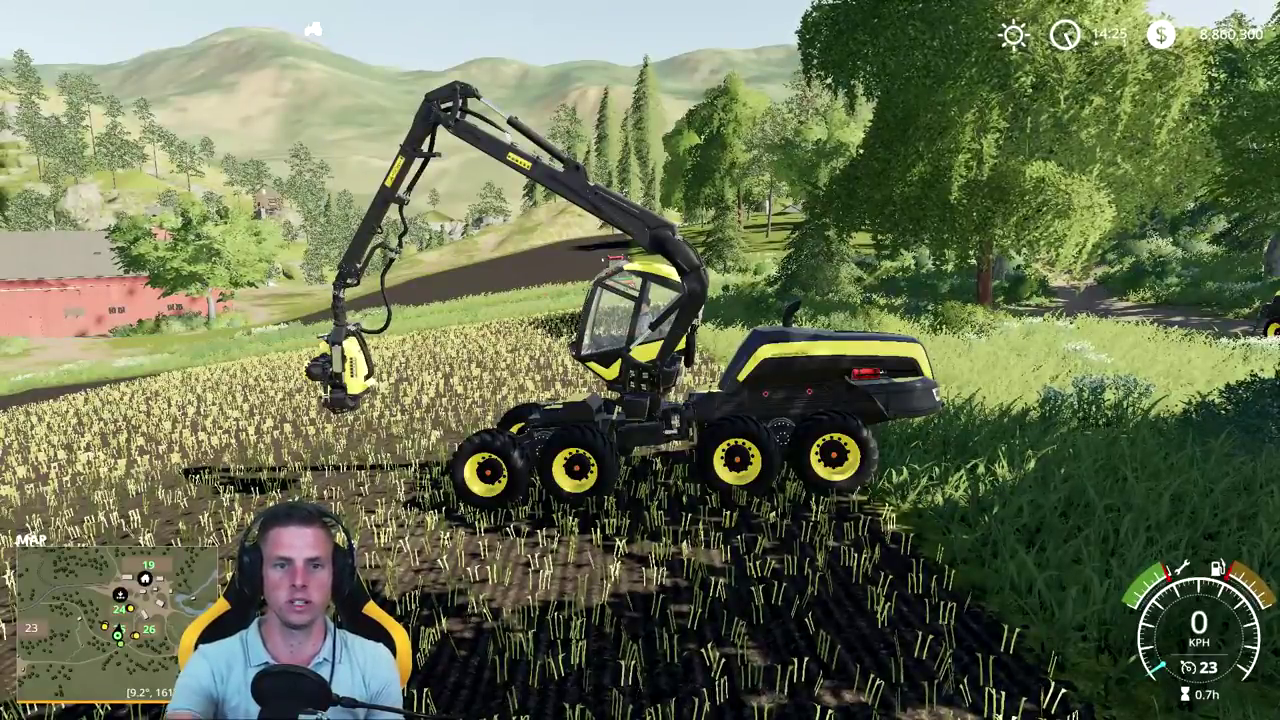
{"action": "key", "text": "F1"}
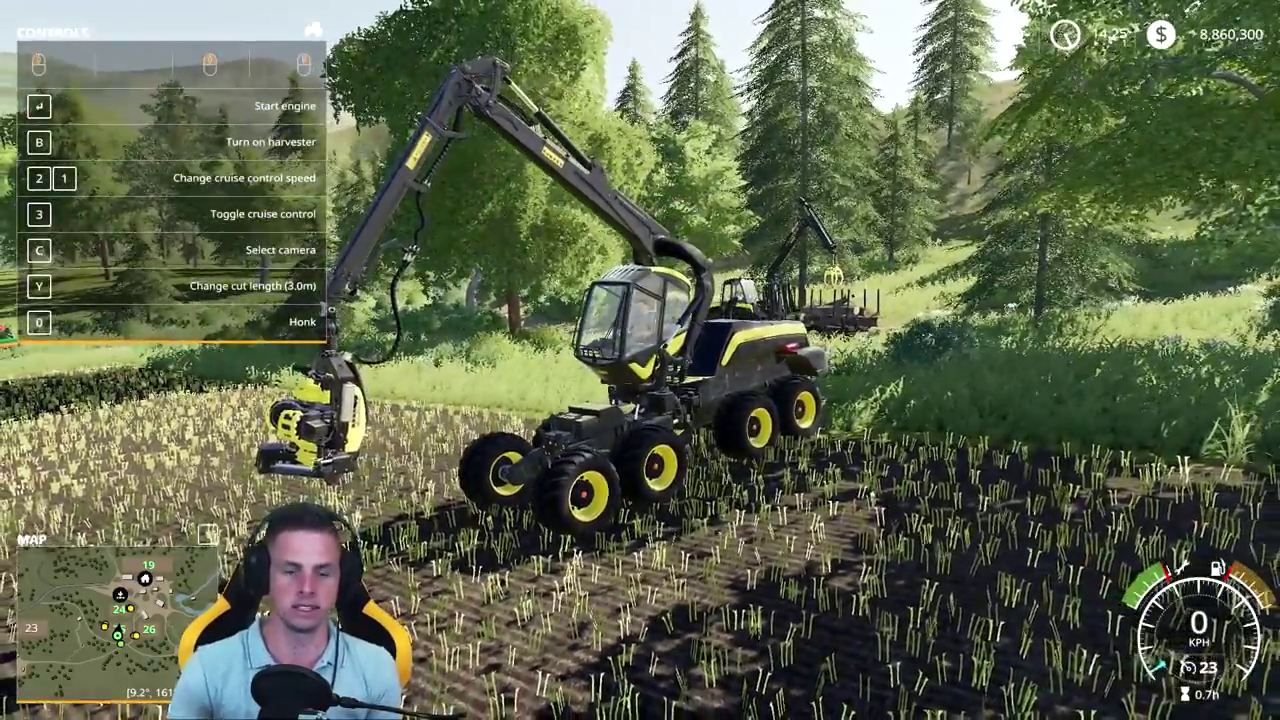
{"action": "mouse_move", "coordinate": [640, 360]}
{"action": "left_mouse_down"}
{"action": "mouse_move", "coordinate": [640, 440]}
{"action": "mouse_move", "coordinate": [640, 360]}
{"action": "left_mouse_up"}
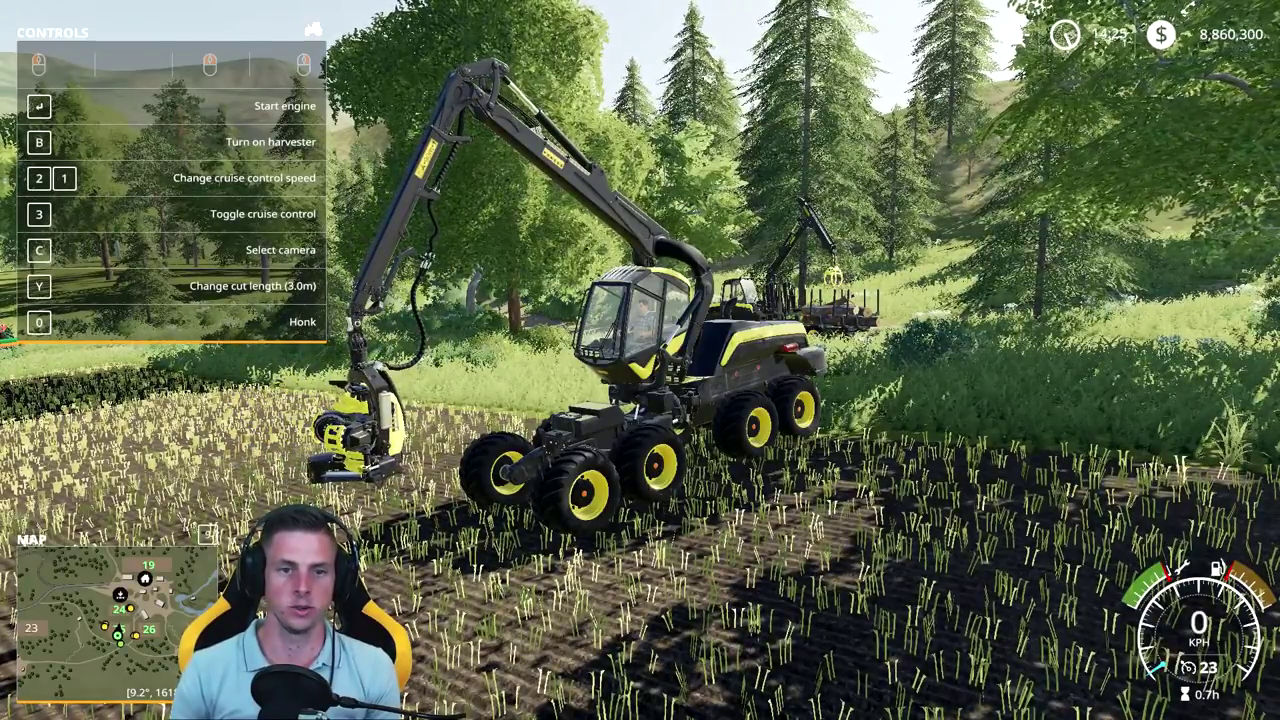
{"action": "key", "text": "F1"}
{"action": "key", "text": "F1"}
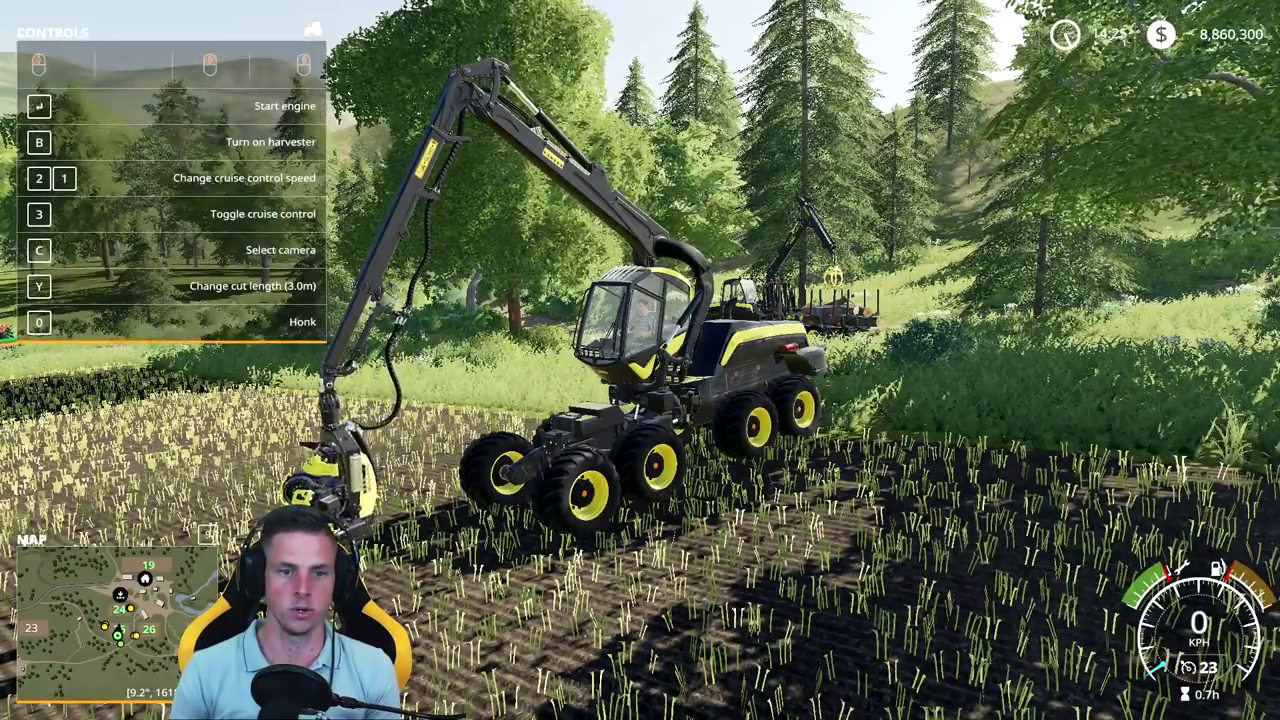
{"action": "key", "text": "F1"}
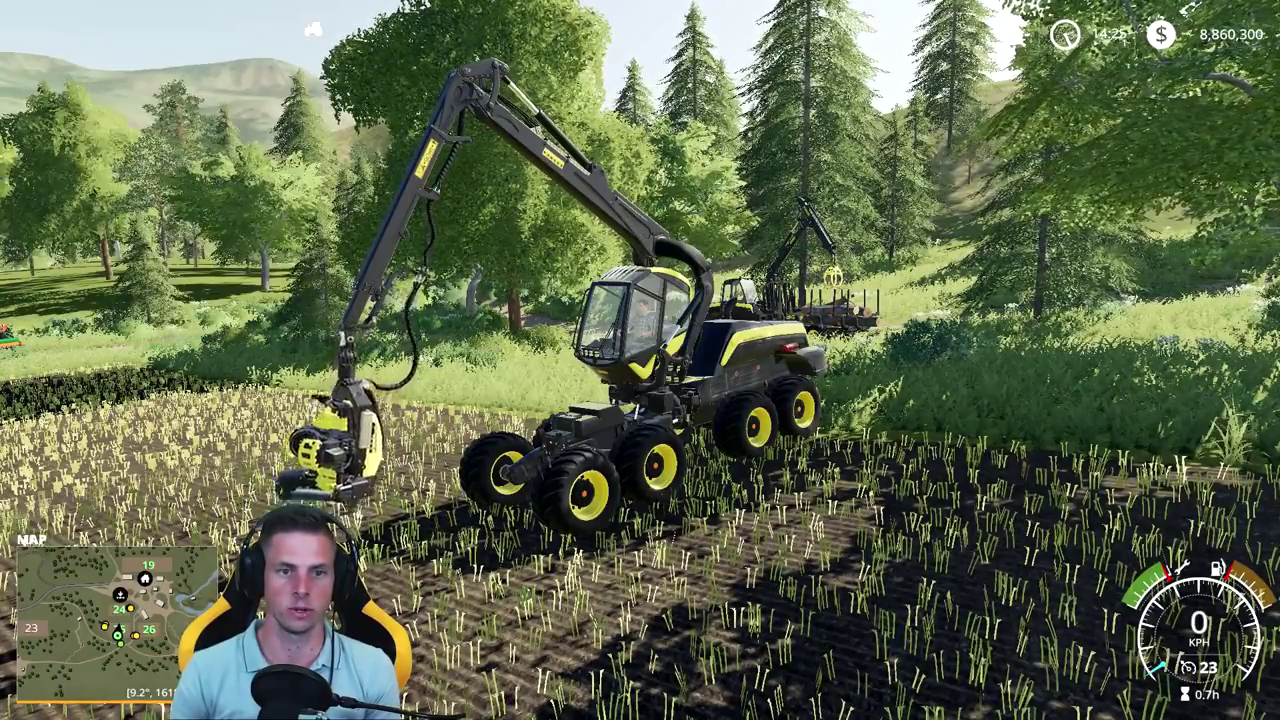
{"action": "key", "text": "F1"}
{"action": "key", "text": "F1"}
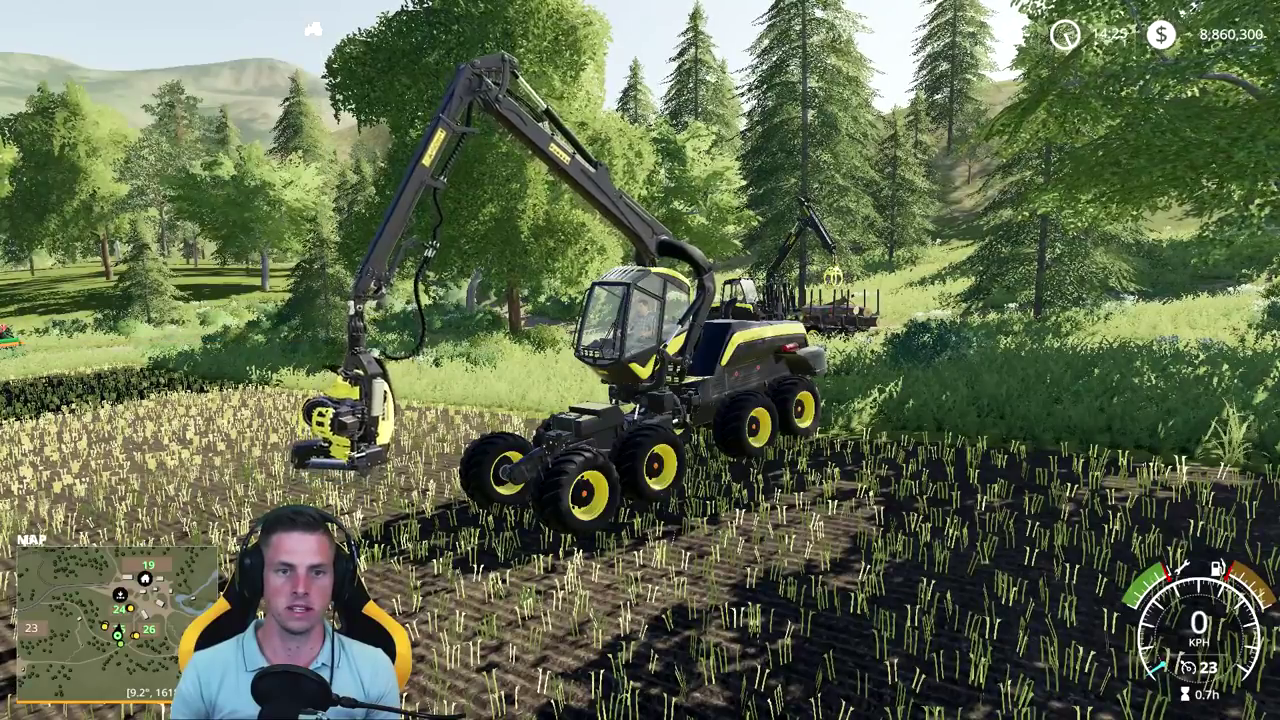
{"action": "key", "text": "F1"}
{"action": "key", "text": "F1"}
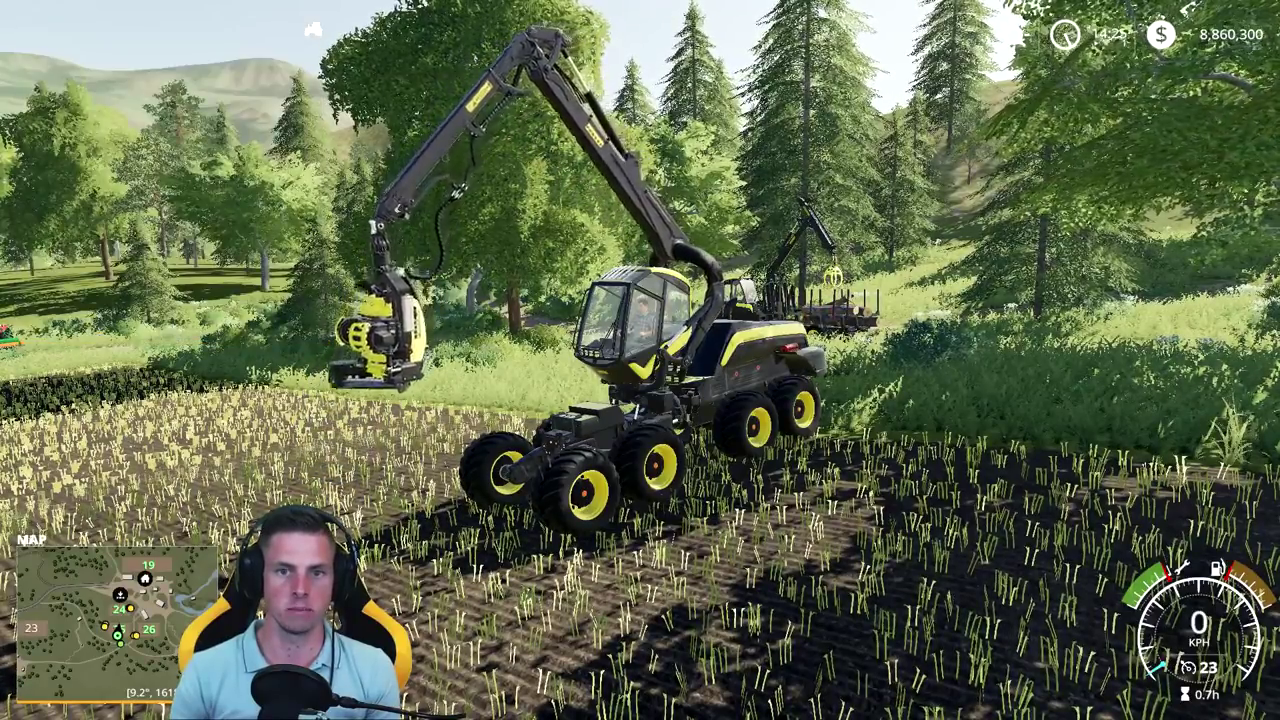
Step: Test extending the harvester's outer crane arm and tilting the harvester head
{"action": "key", "text": "F1"}
{"action": "key", "text": "F1"}
{"action": "key", "text": "F1"}
{"action": "key", "text": "F1"}
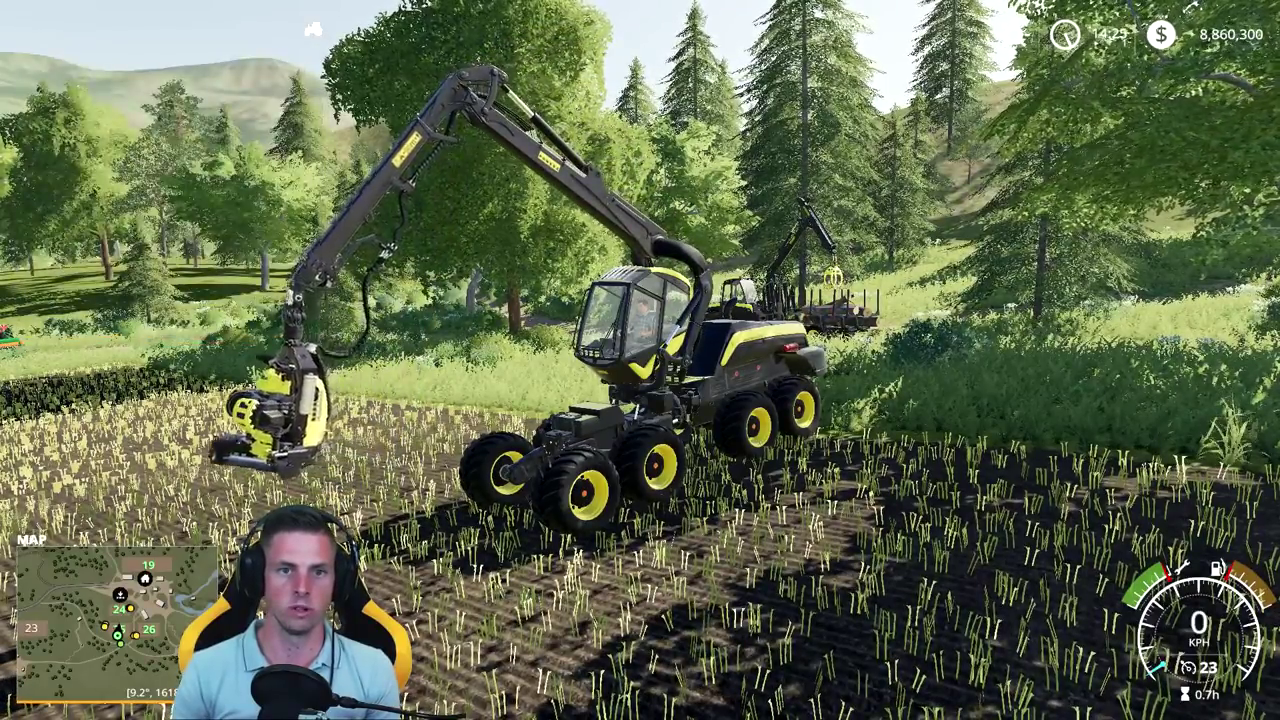
{"action": "key", "text": "F1"}
{"action": "key", "text": "F1"}
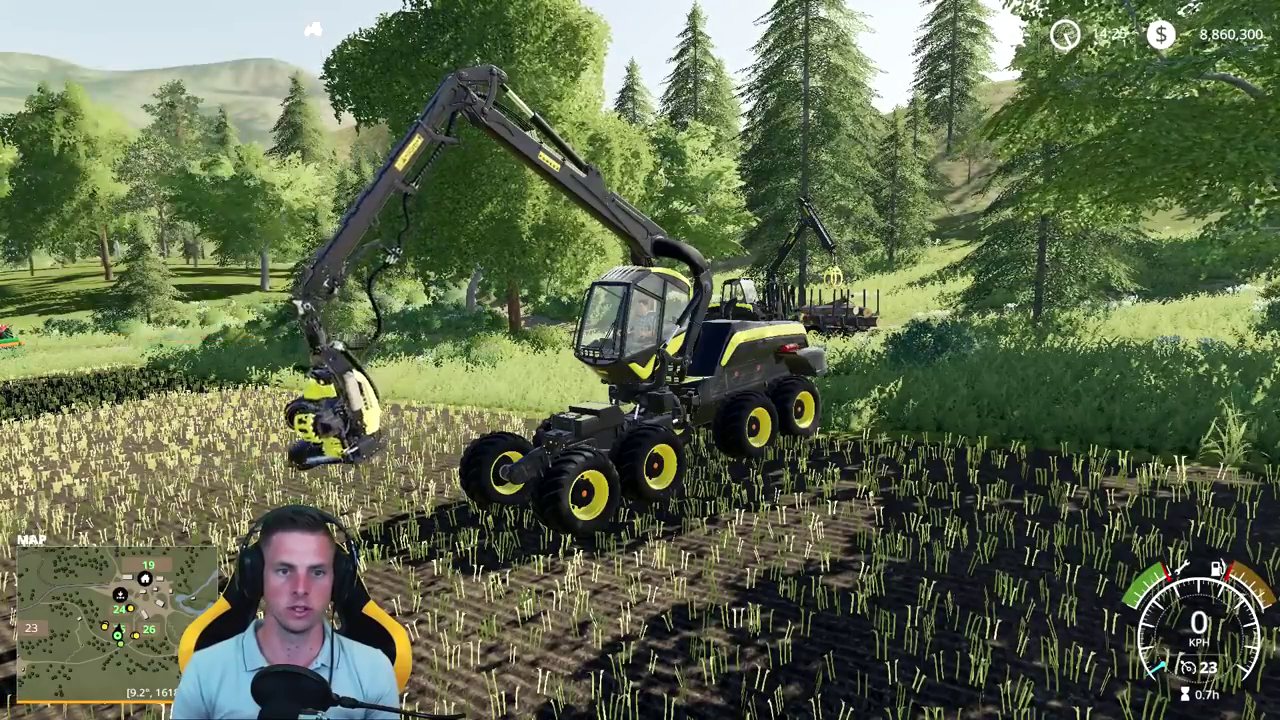
{"action": "key", "text": "F1"}
{"action": "key", "text": "F1"}
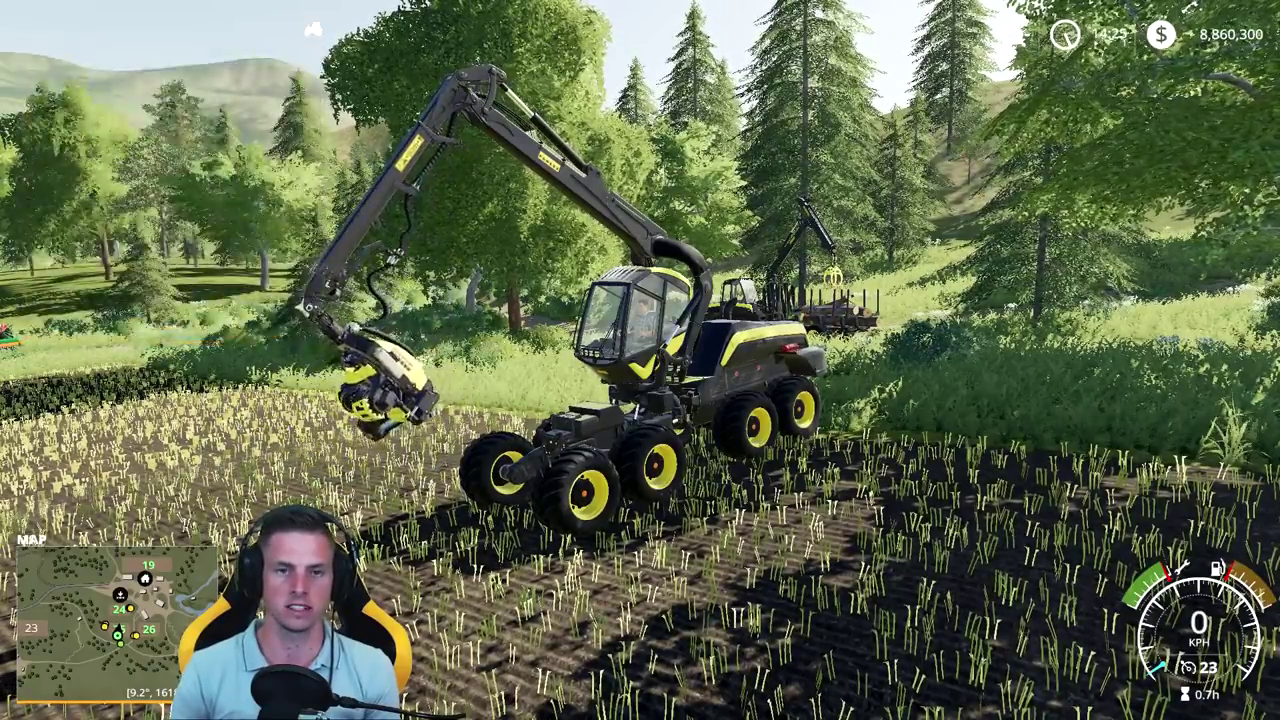
{"action": "key", "text": "F1"}
Step: Test rotating the harvester head, toggling the controls help to compare the listed controls
{"action": "left_click_drag", "start_coordinate": [640, 360], "coordinate": [740, 360]}
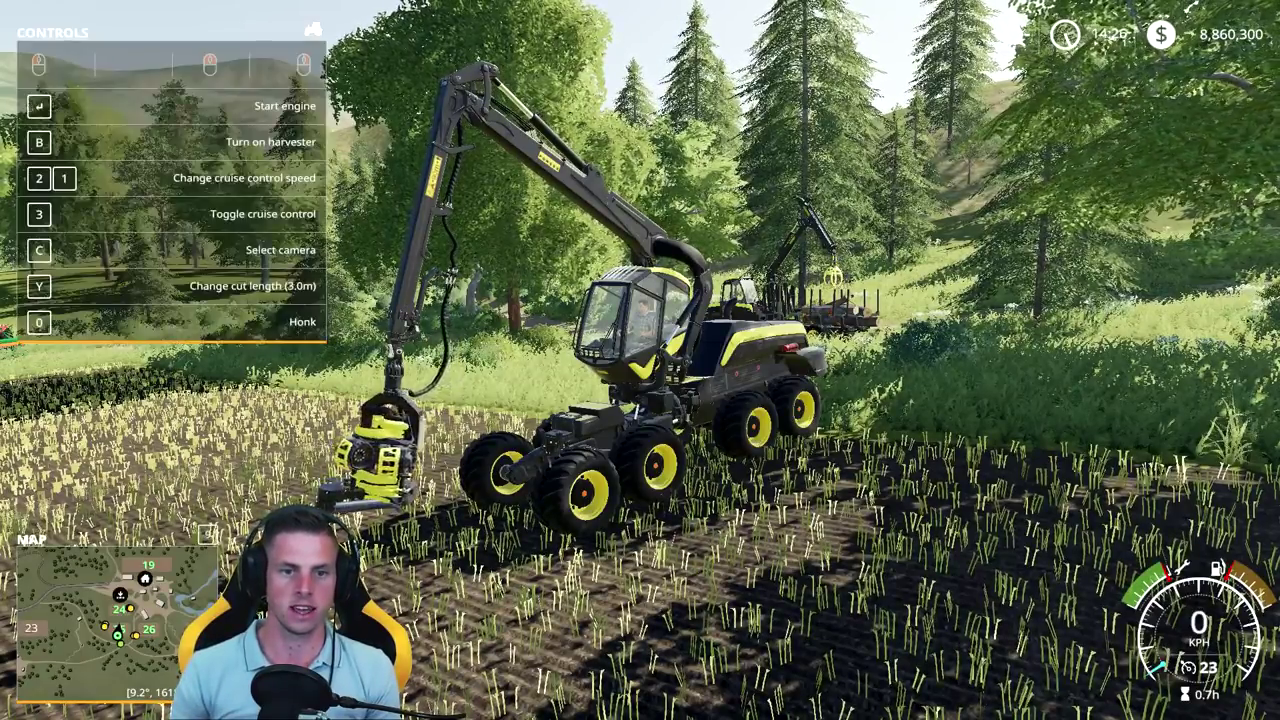
{"action": "key", "text": "F1"}
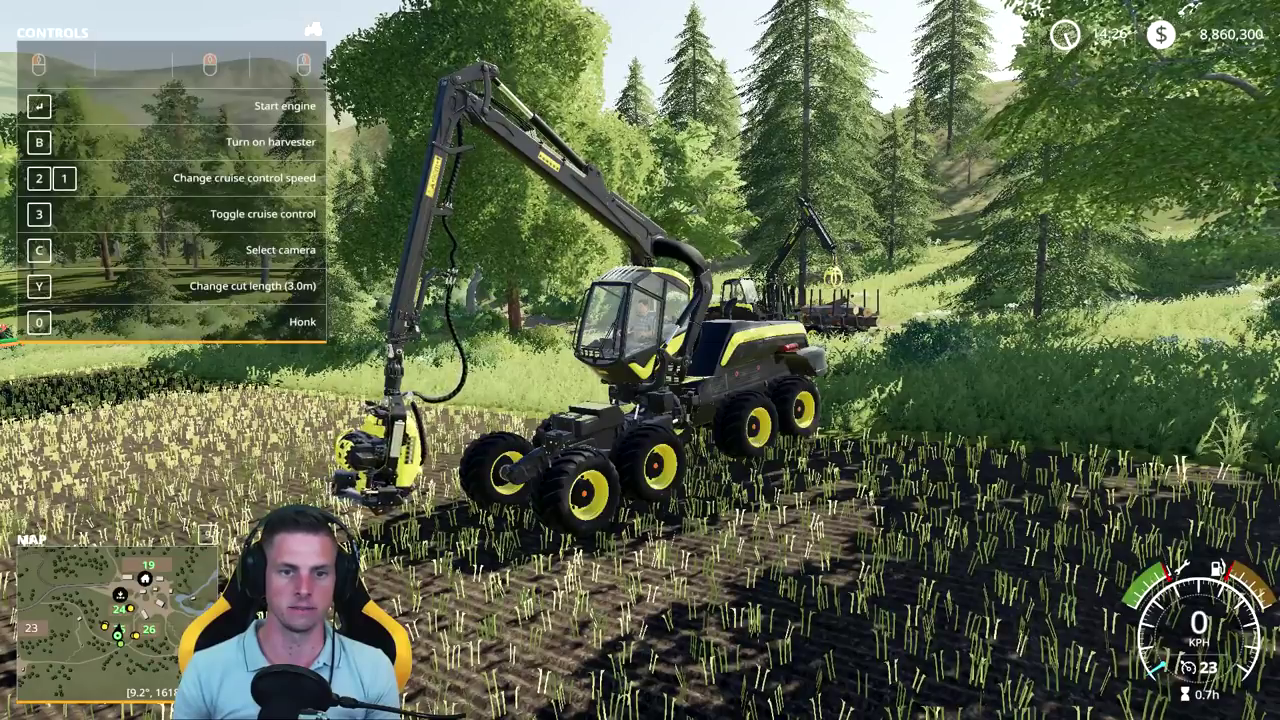
{"action": "key", "text": "F1"}
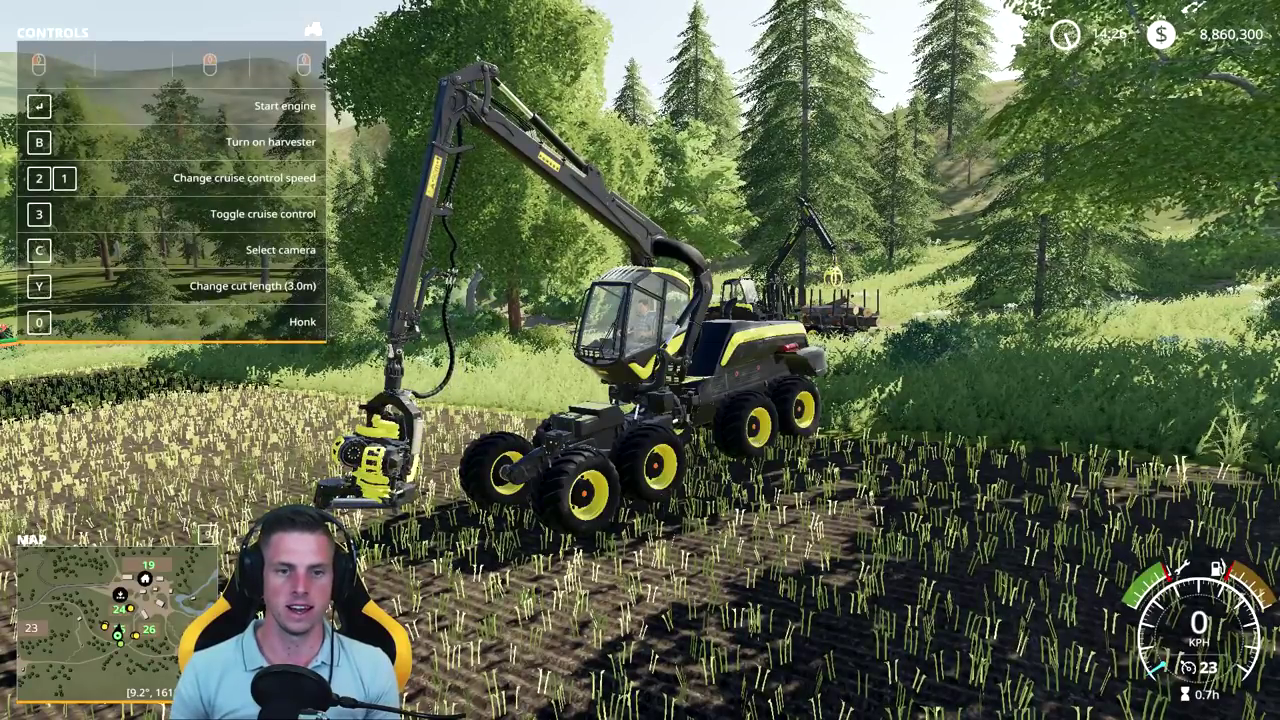
{"action": "key", "text": "F1"}
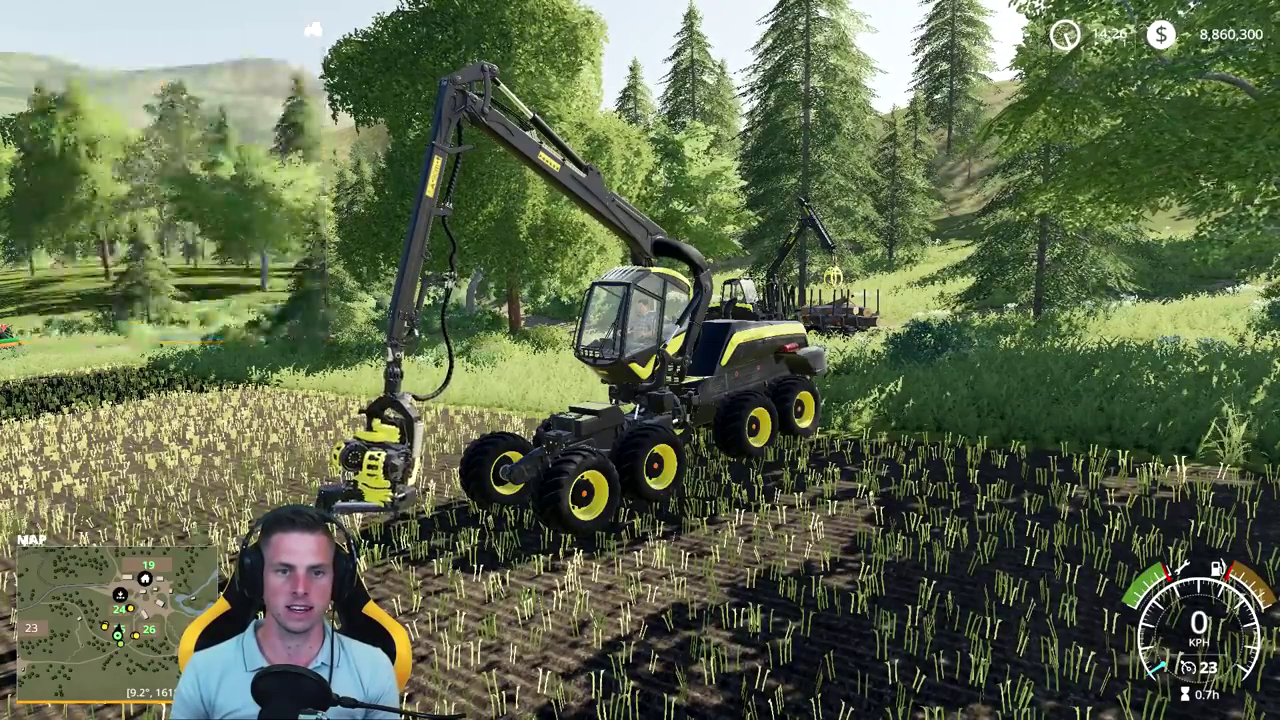
{"action": "key", "text": "F1"}
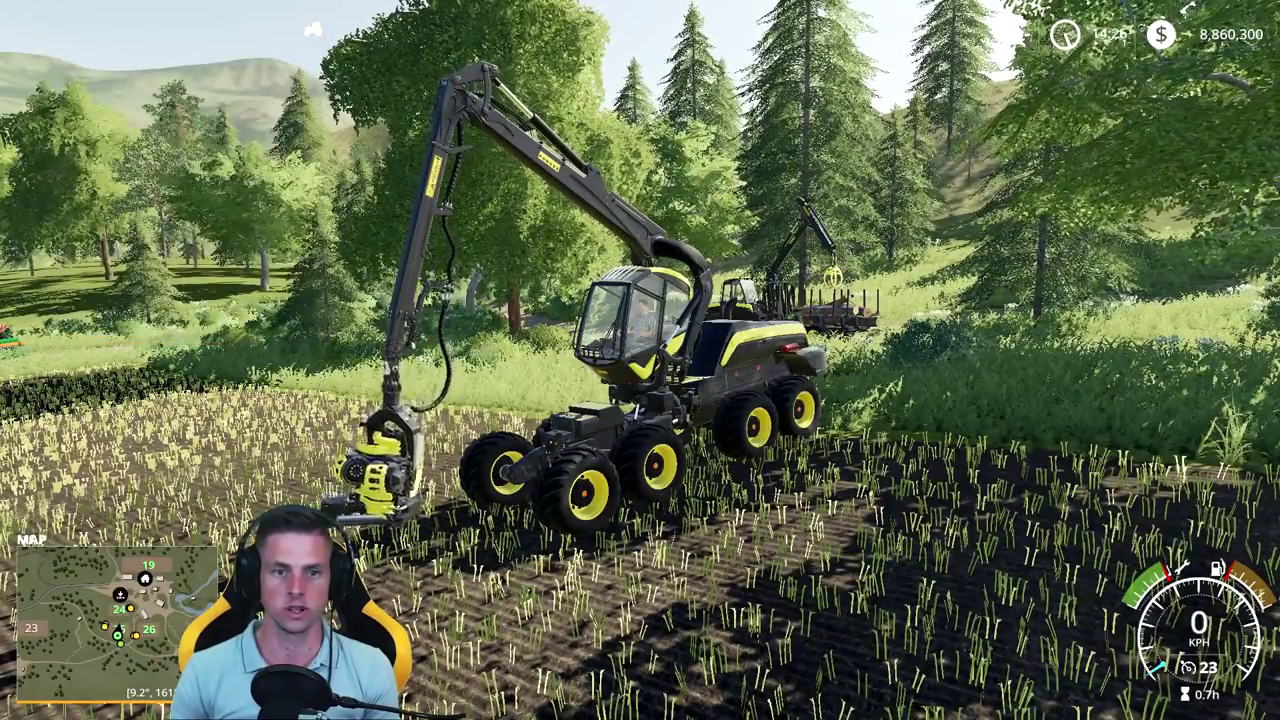
{"action": "key", "text": "F1"}
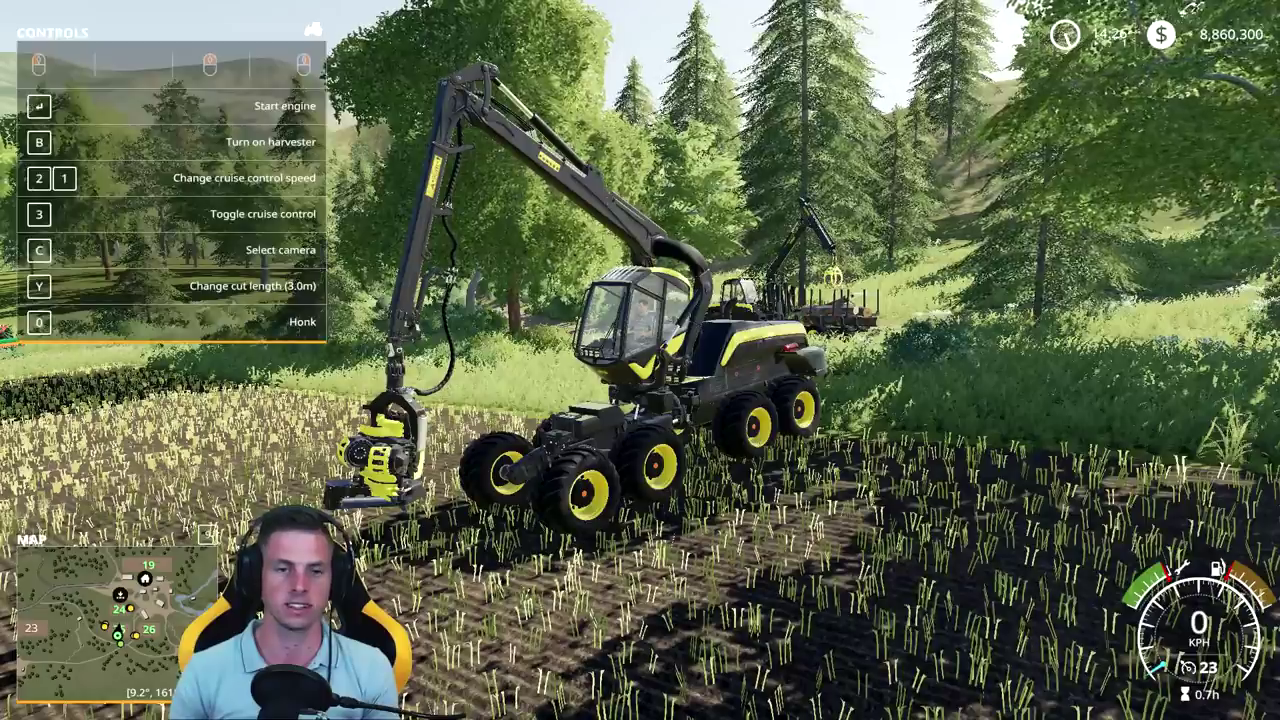
{"action": "key", "text": "F1"}
{"action": "key", "text": "F1"}
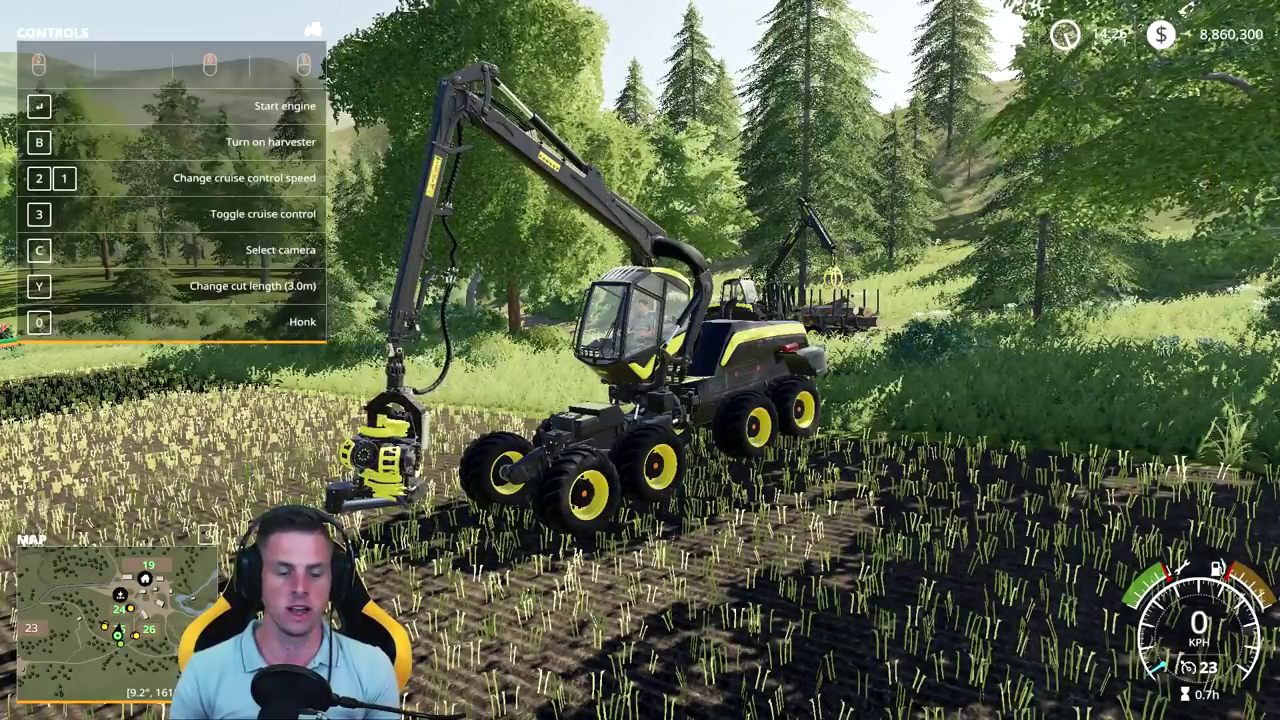
Step: Switch to the log-loaded forwarder and examine its crane controls in the controls help
{"action": "key", "text": "Tab"}
{"action": "key", "text": "Tab"}
{"action": "key", "text": "Tab"}
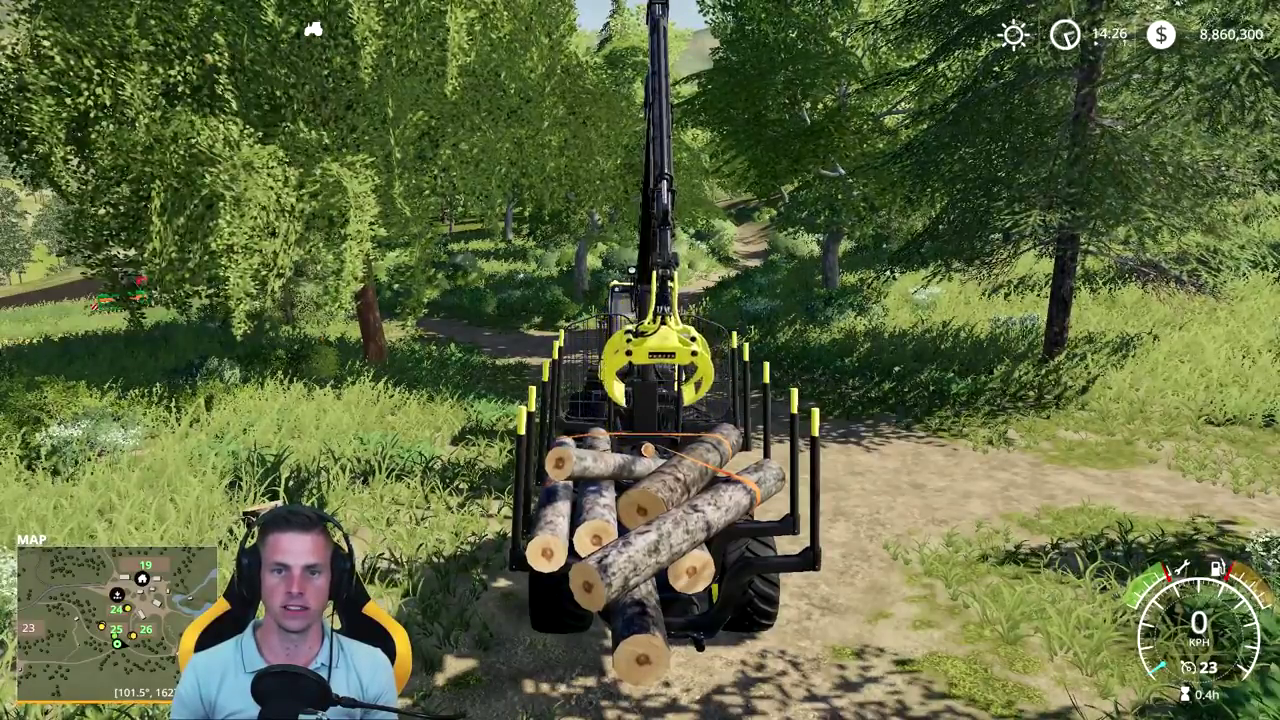
{"action": "key", "text": "F1"}
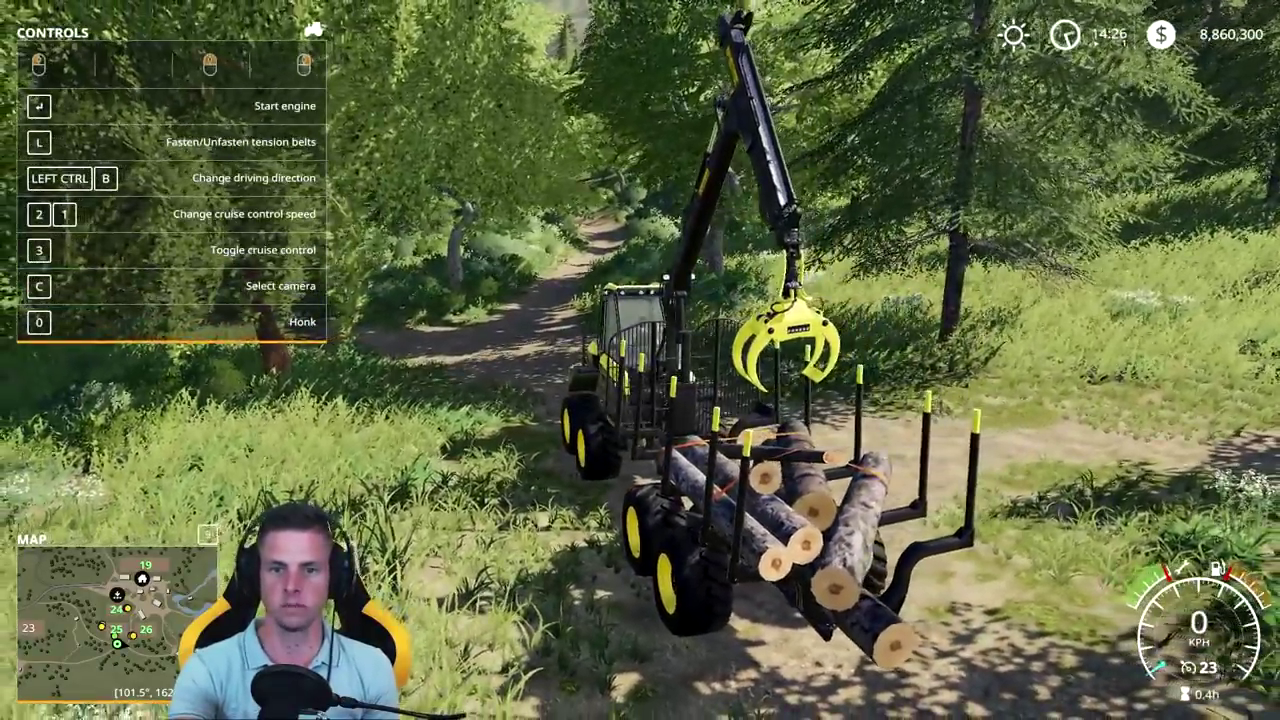
{"action": "key", "text": "F1"}
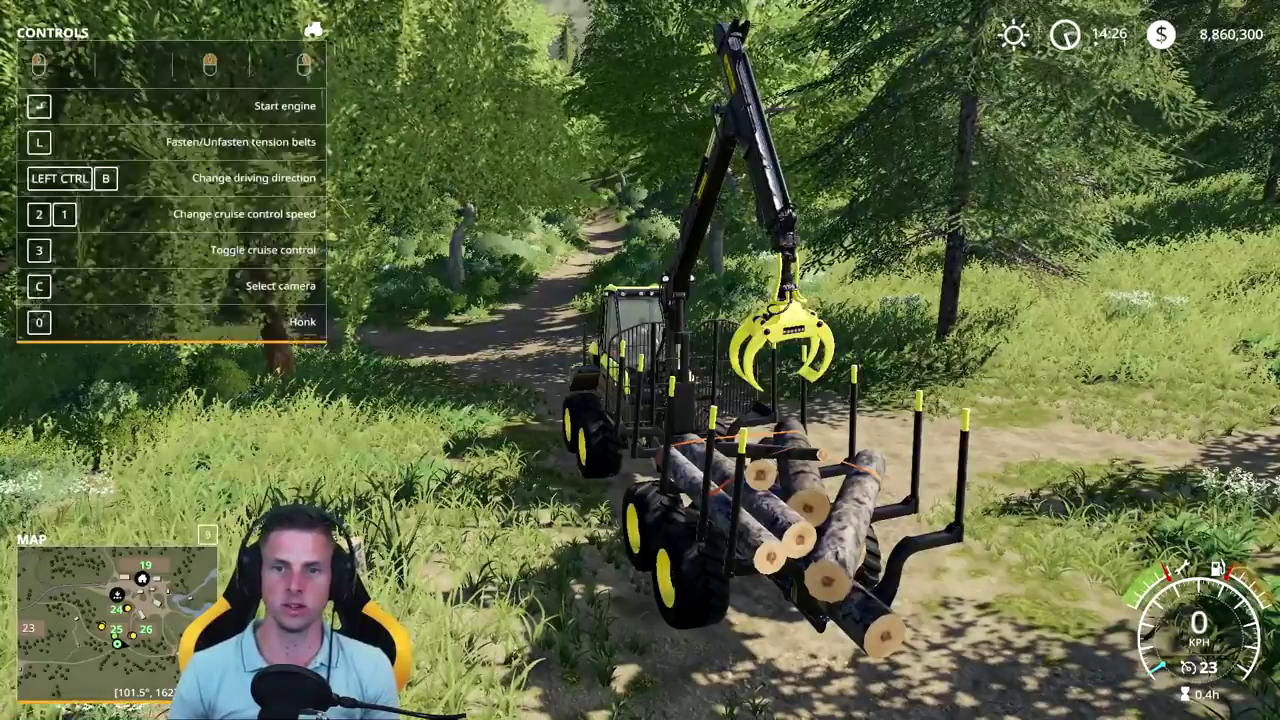
{"action": "key", "text": "F1"}
{"action": "key", "text": "F1"}
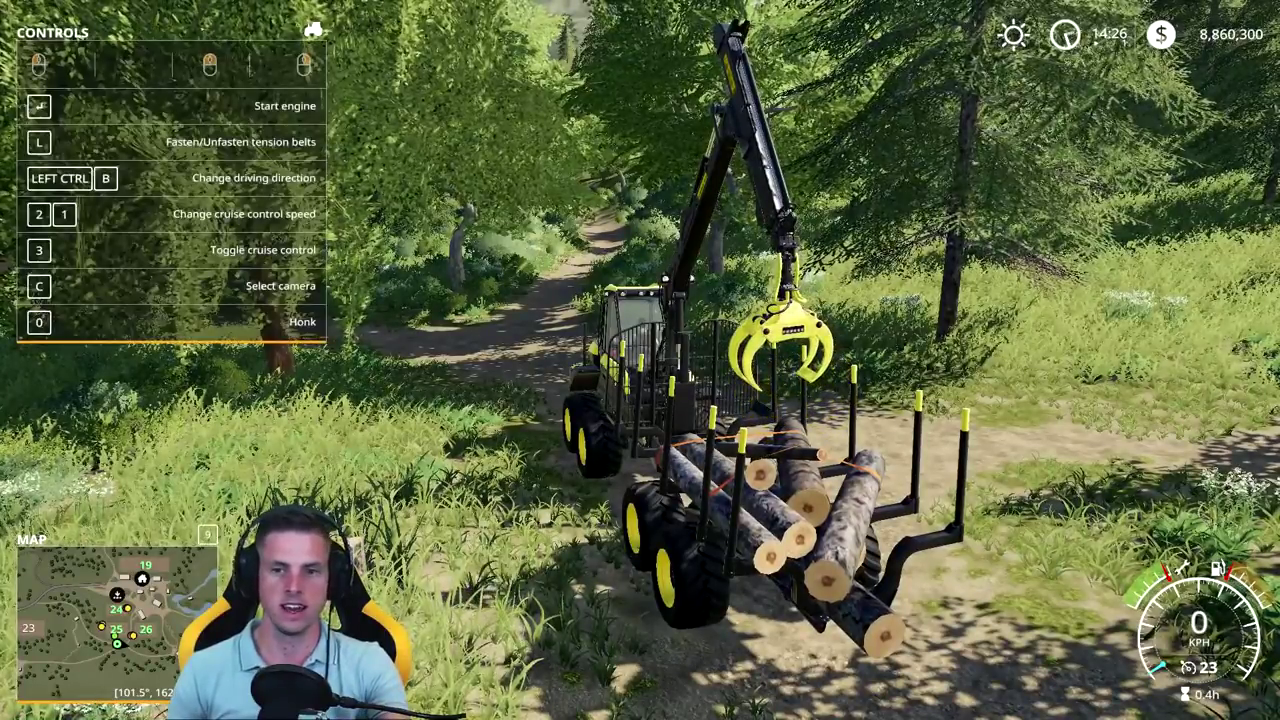
Step: Switch through the vehicles to the orange tractor with the front loader
{"action": "key", "text": "Tab"}
{"action": "key", "text": "Tab"}
{"action": "key", "text": "Tab"}
{"action": "key", "text": "Tab"}
{"action": "key", "text": "Tab"}
{"action": "key", "text": "Tab"}
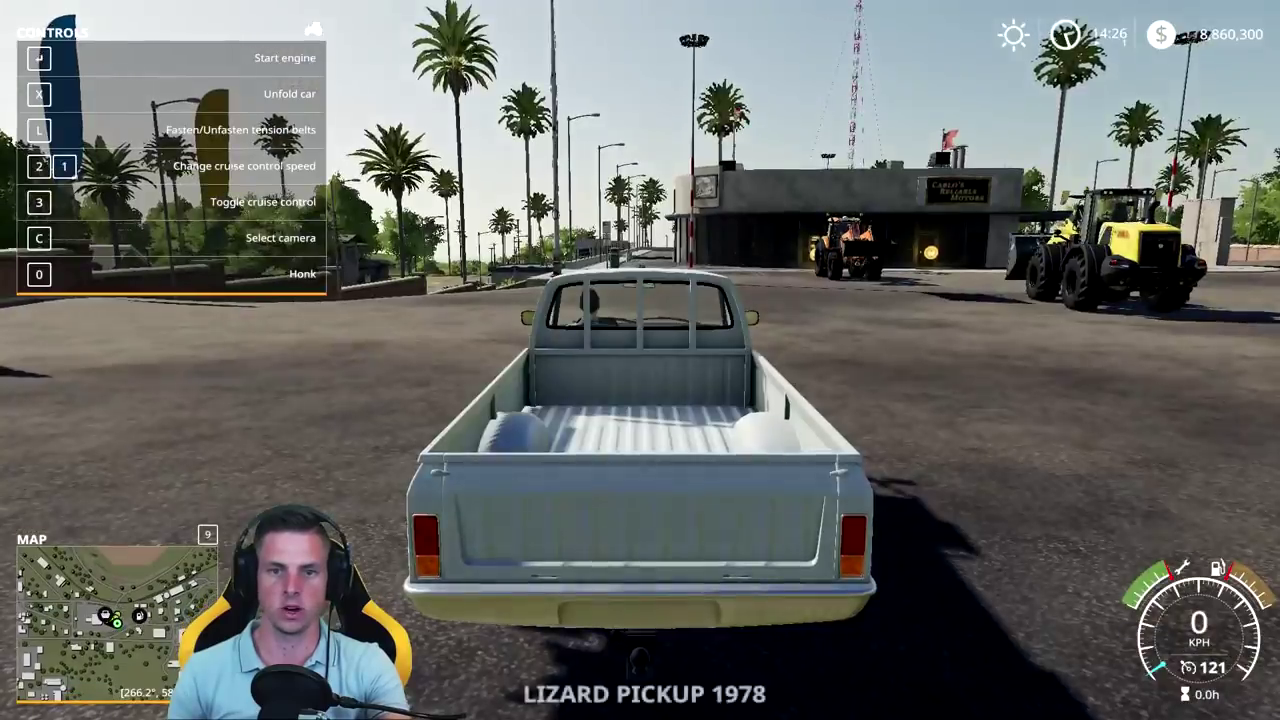
{"action": "key", "text": "Tab"}
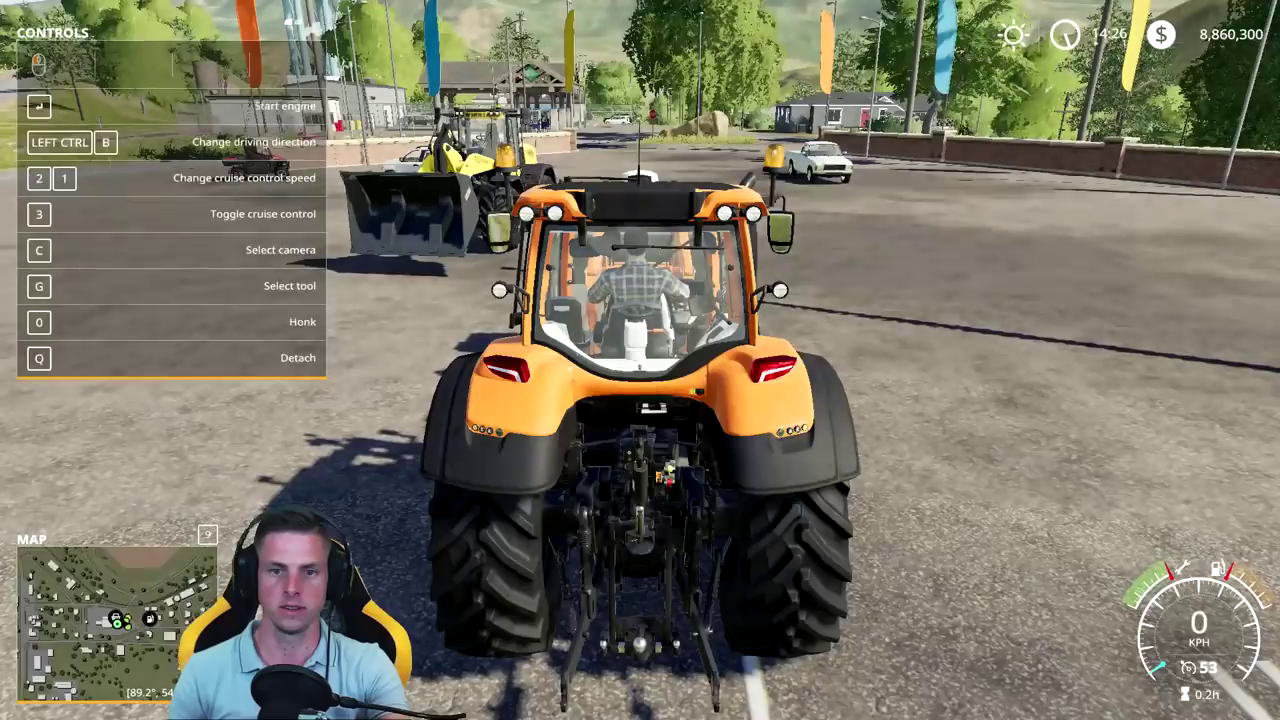
Step: Test tilting the tractor's front loader bucket and toggle the controls help
{"action": "scroll", "coordinate": [640, 360], "scroll_direction": "down", "scroll_amount": 5}
{"action": "key", "text": "F1"}
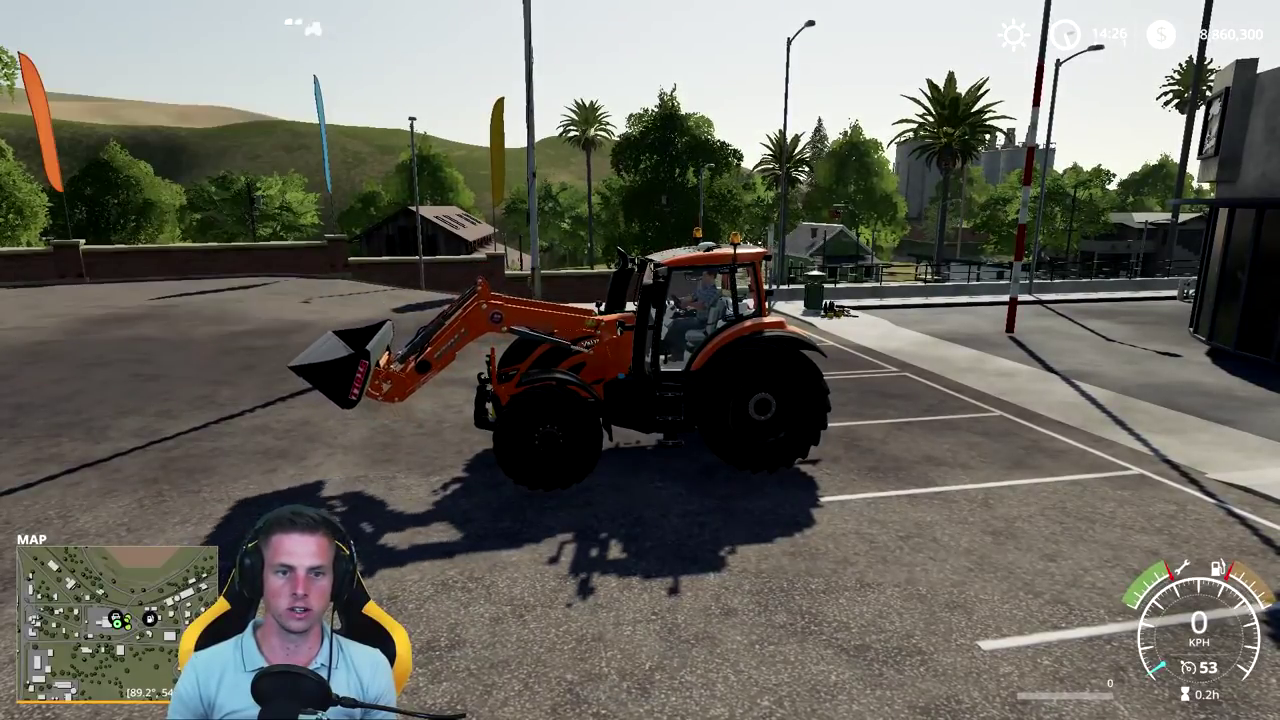
{"action": "key", "text": "F1"}
{"action": "key", "text": "F1"}
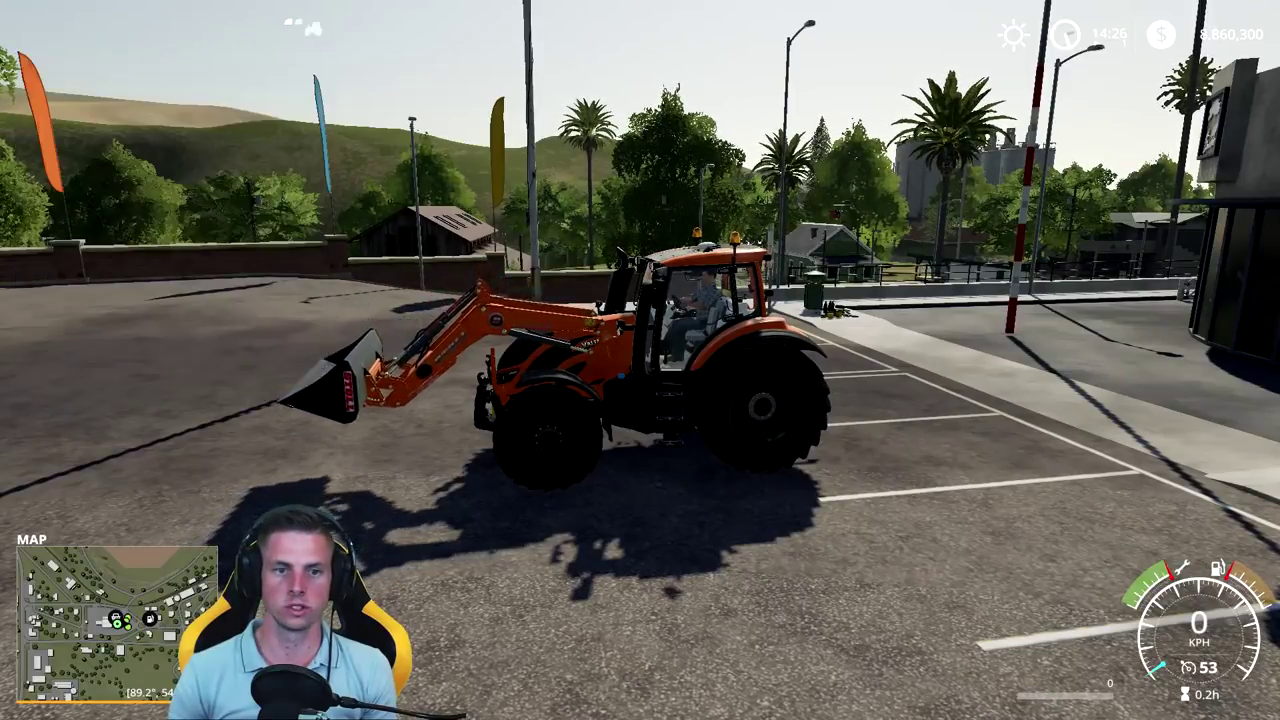
{"action": "key", "text": "F1"}
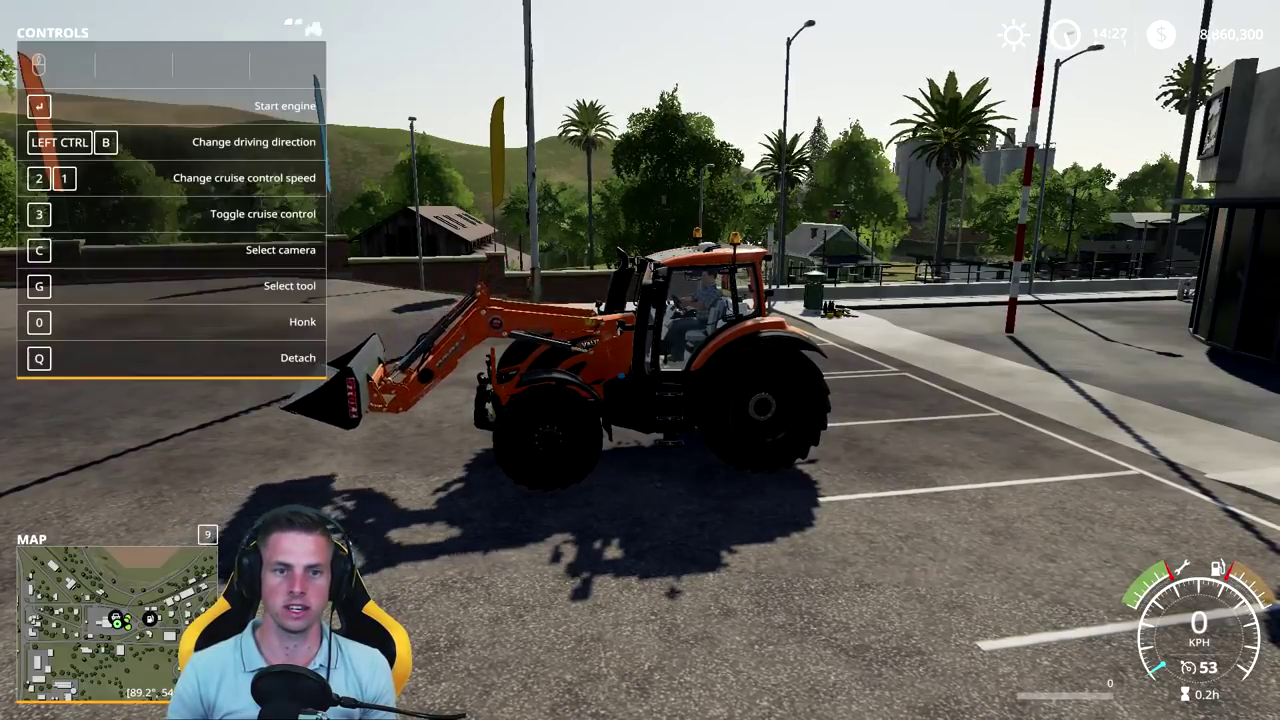
{"action": "key", "text": "F1"}
{"action": "key", "text": "F1"}
{"action": "key", "text": "F1"}
{"action": "key", "text": "F1"}
{"action": "key", "text": "F1"}
{"action": "key", "text": "F1"}
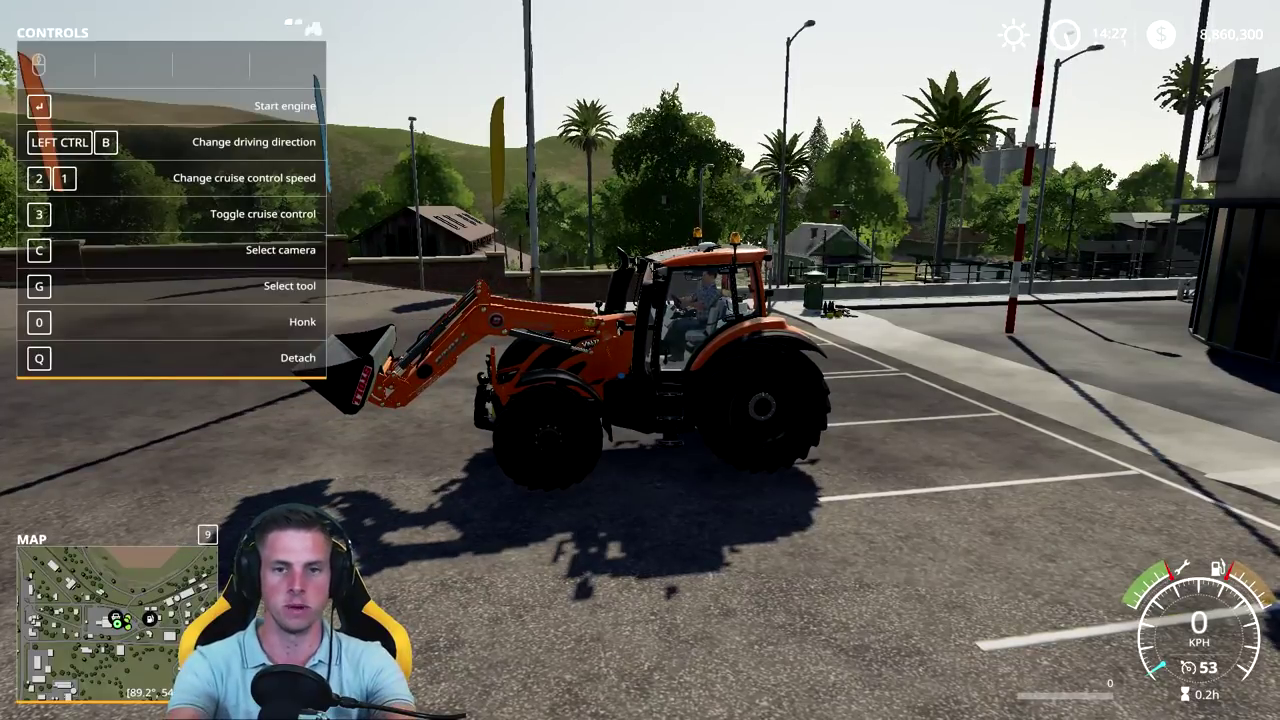
Step: Open the gamepad control bindings and assign Attach tool to L2 on the G29 racing wheel
{"action": "key", "text": "Escape"}
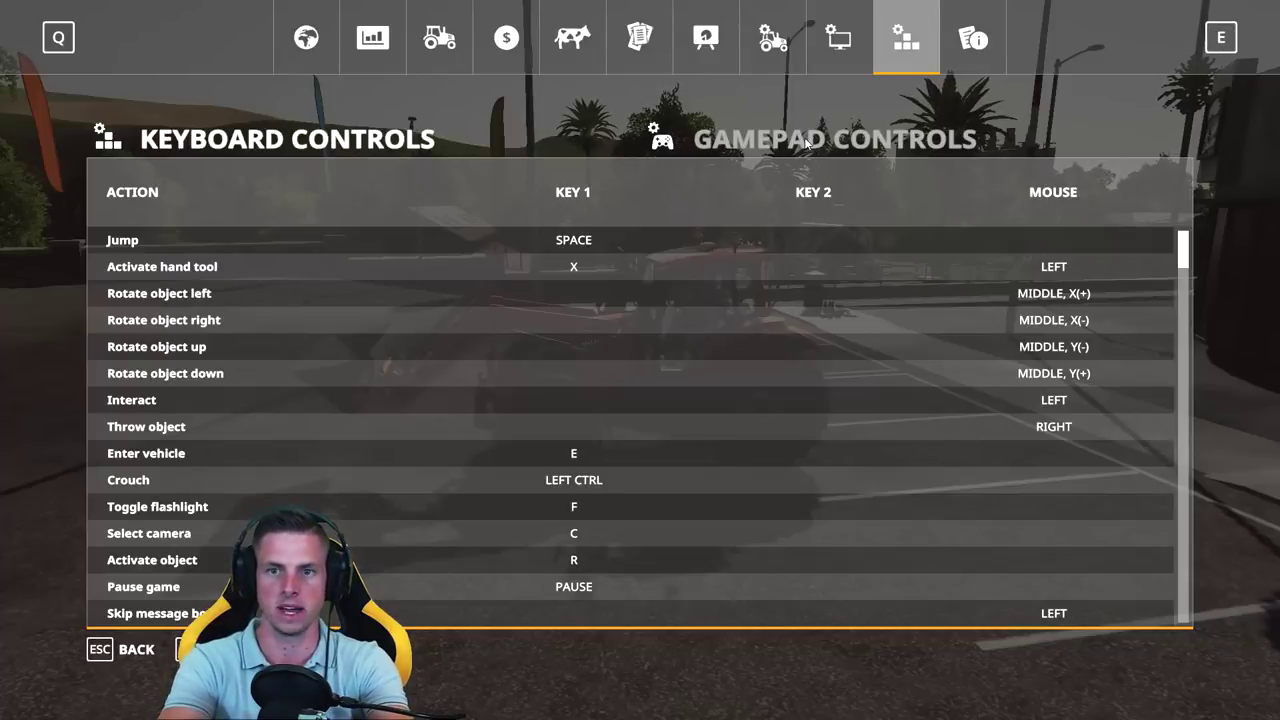
{"action": "left_click", "coordinate": [806, 144]}
{"action": "scroll", "coordinate": [514, 344], "scroll_direction": "down", "scroll_amount": 10}
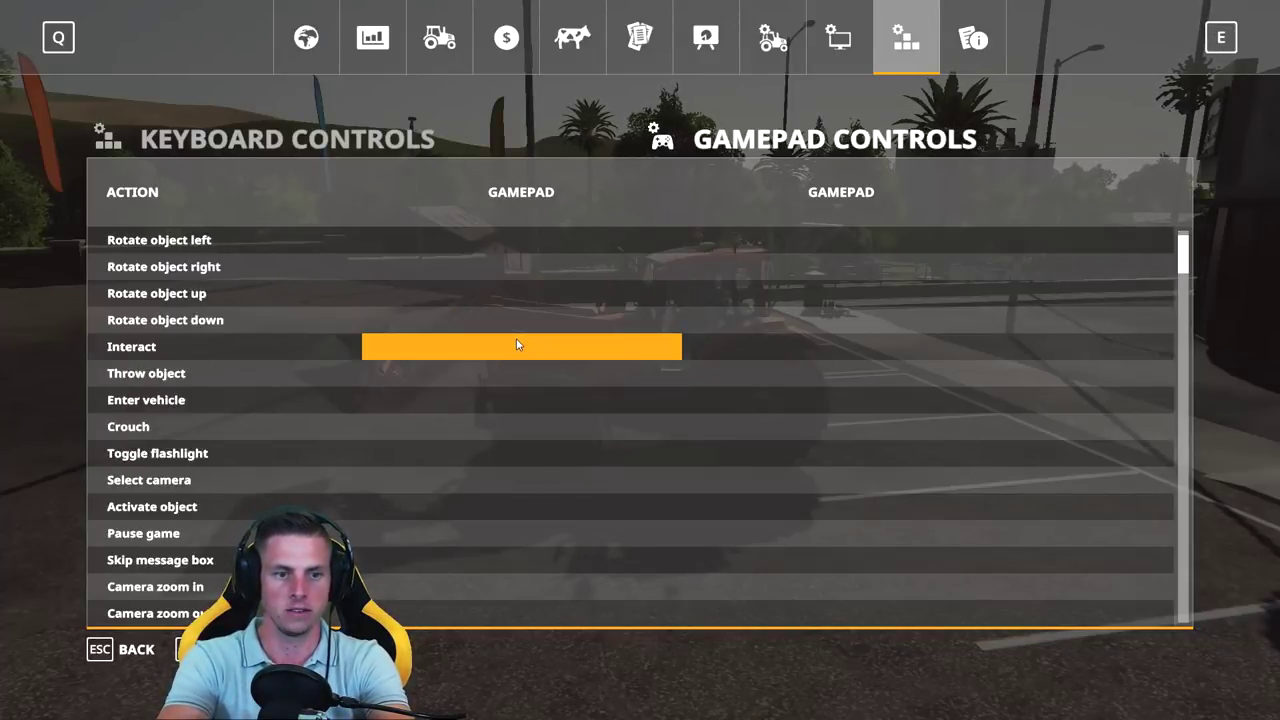
{"action": "scroll", "coordinate": [509, 346], "scroll_direction": "down", "scroll_amount": 6}
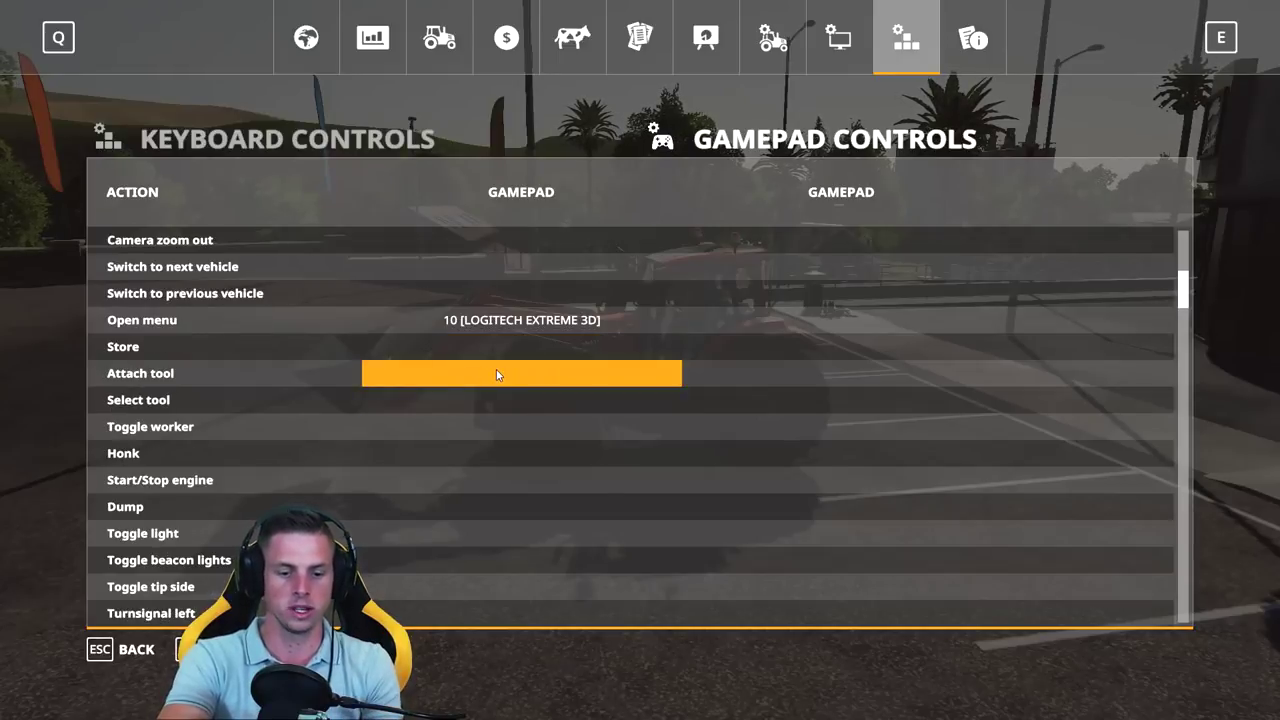
{"action": "left_click", "coordinate": [497, 371]}
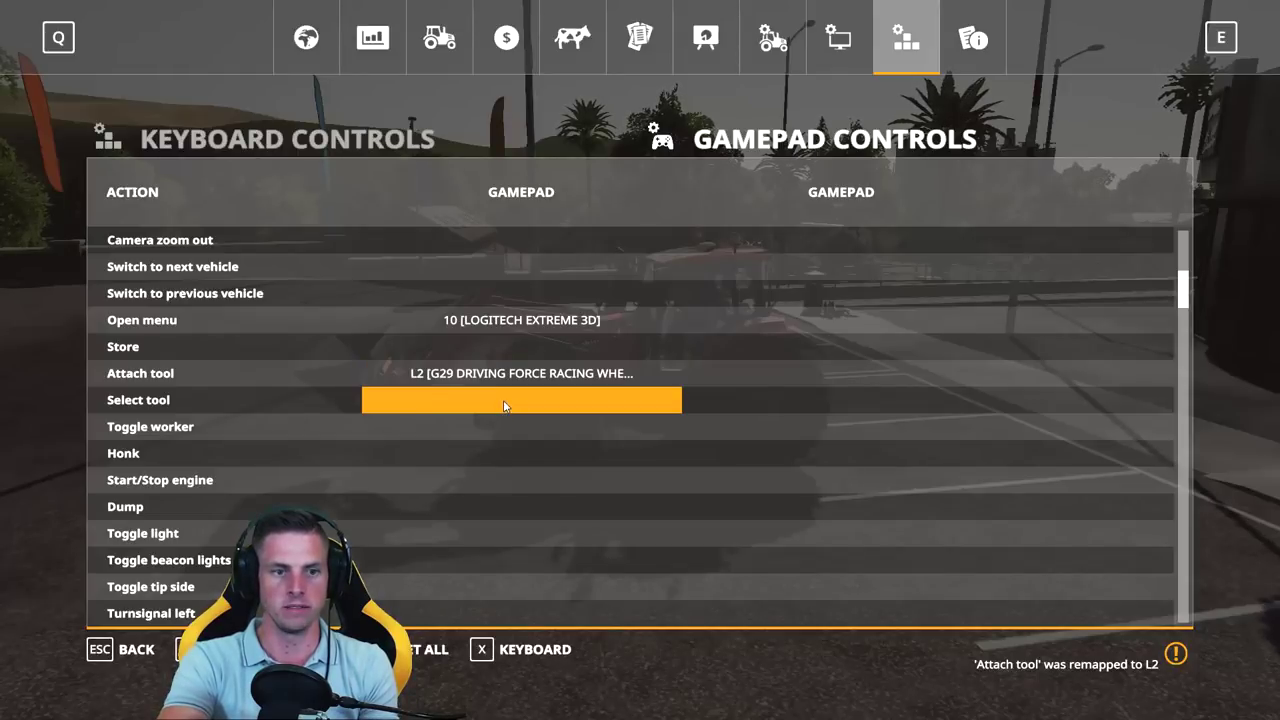
Step: Assign Select tool to L3 and Start/Stop engine to Circle on the G29 racing wheel
{"action": "left_click", "coordinate": [497, 400]}
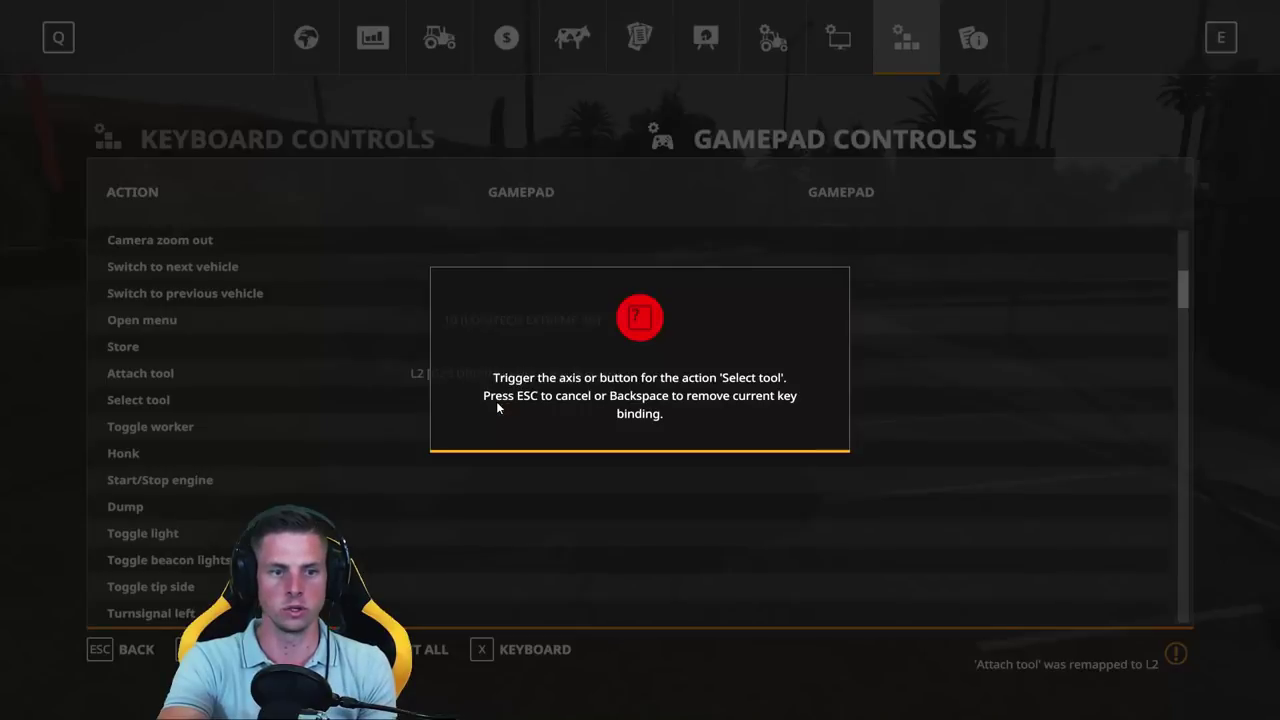
{"action": "scroll", "coordinate": [497, 407], "scroll_direction": "down", "scroll_amount": 3}
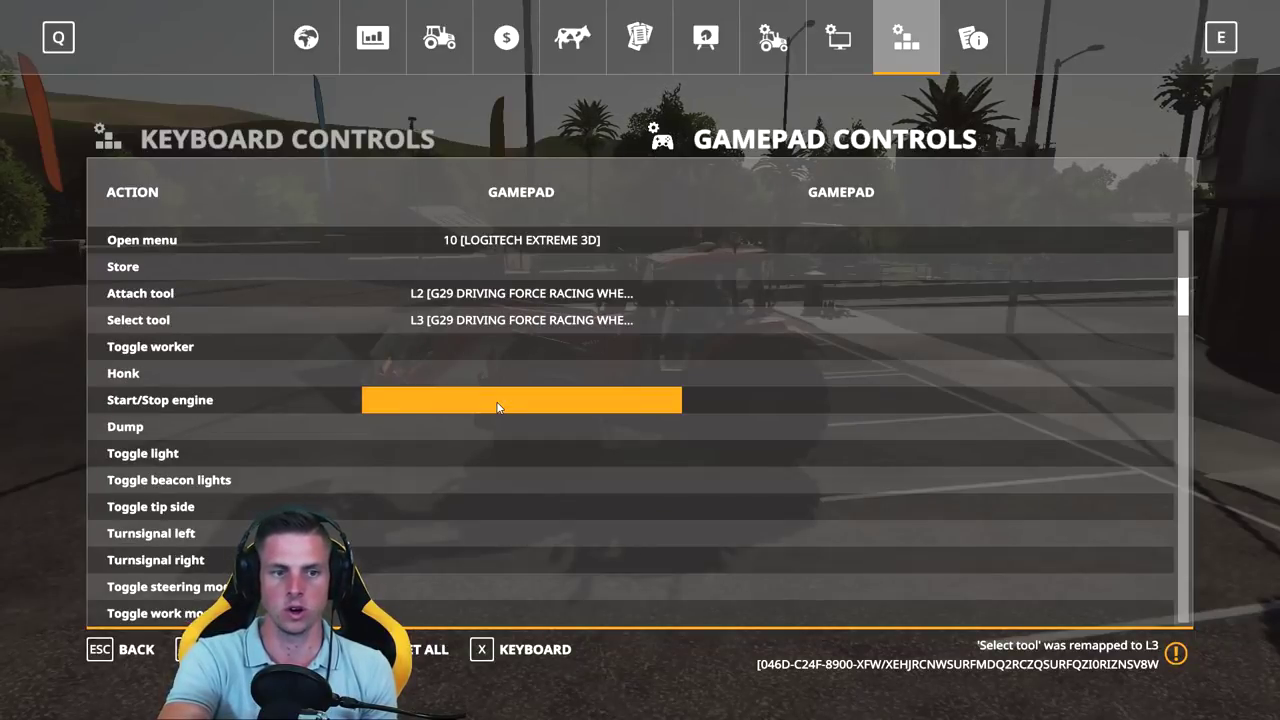
{"action": "left_click", "coordinate": [498, 404]}
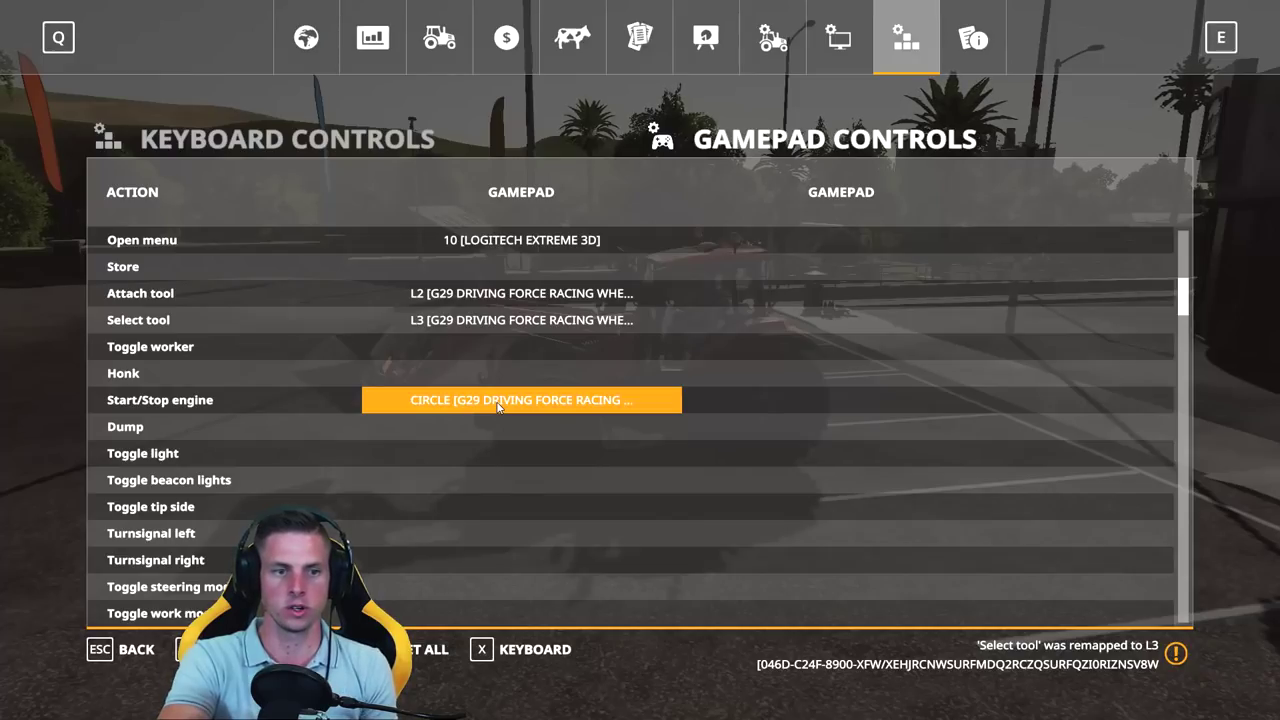
Step: Assign Accelerate to the ACC(+) axis and Brake to the CLT(+) axis of the G29 pedals
{"action": "scroll", "coordinate": [505, 418], "scroll_direction": "down", "scroll_amount": 2}
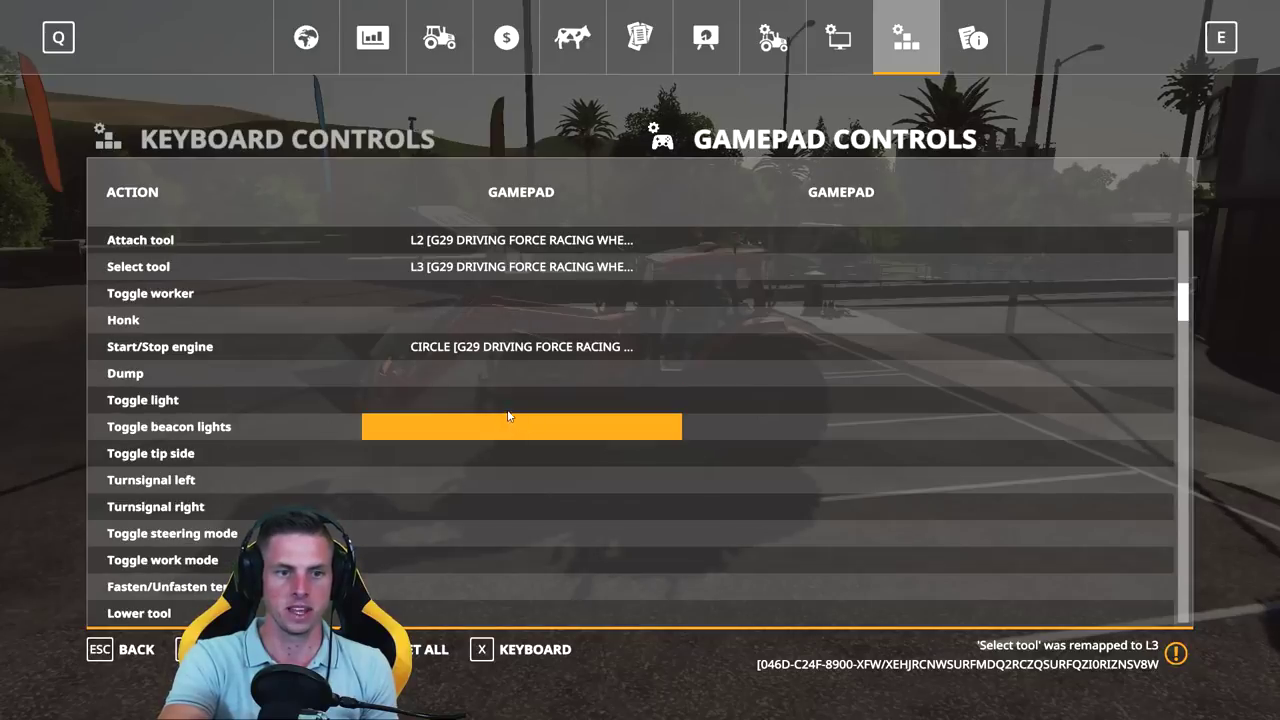
{"action": "scroll", "coordinate": [508, 416], "scroll_direction": "down", "scroll_amount": 15}
{"action": "scroll", "coordinate": [508, 414], "scroll_direction": "down", "scroll_amount": 16}
{"action": "scroll", "coordinate": [508, 414], "scroll_direction": "down", "scroll_amount": 20}
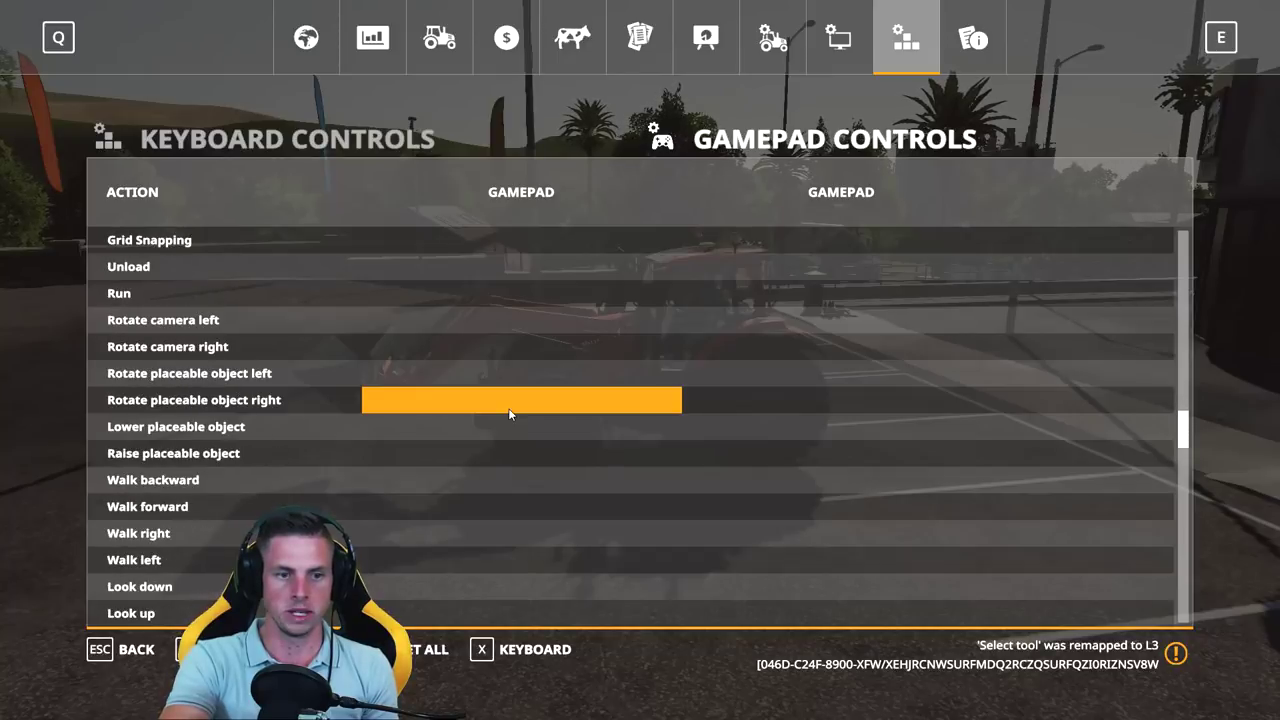
{"action": "scroll", "coordinate": [508, 414], "scroll_direction": "down", "scroll_amount": 19}
{"action": "left_click", "coordinate": [507, 407]}
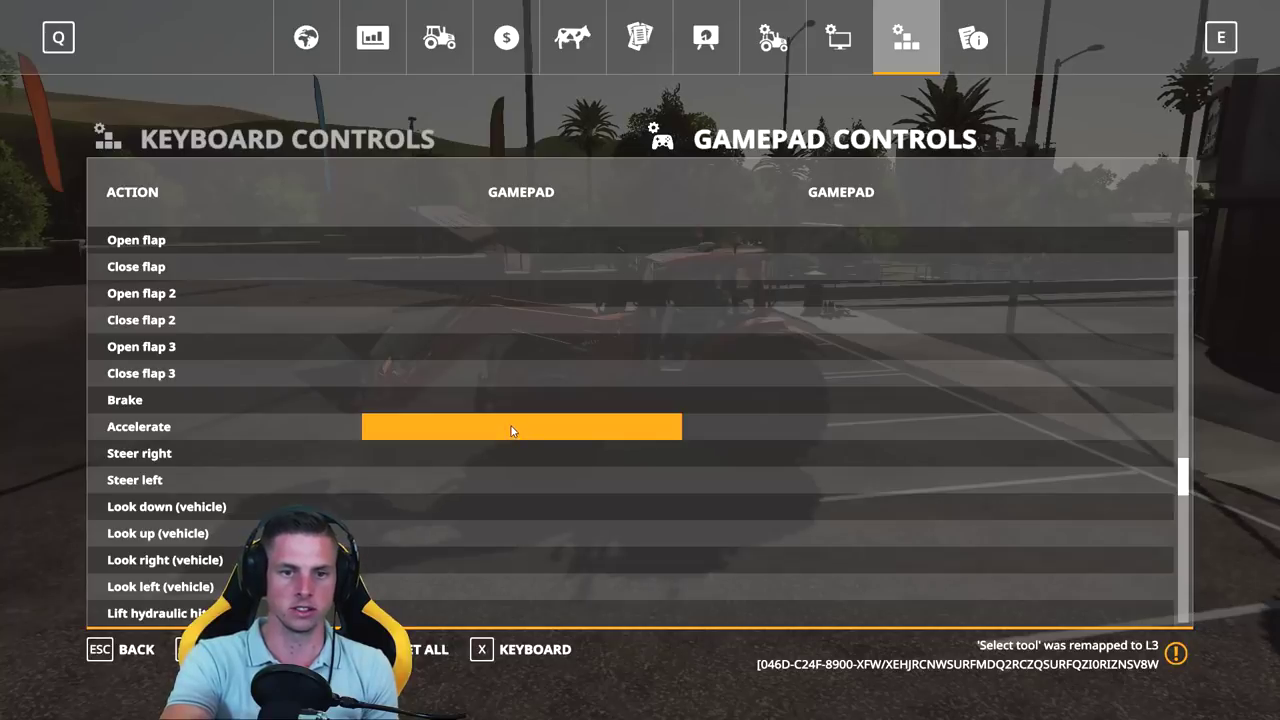
{"action": "left_click", "coordinate": [510, 420]}
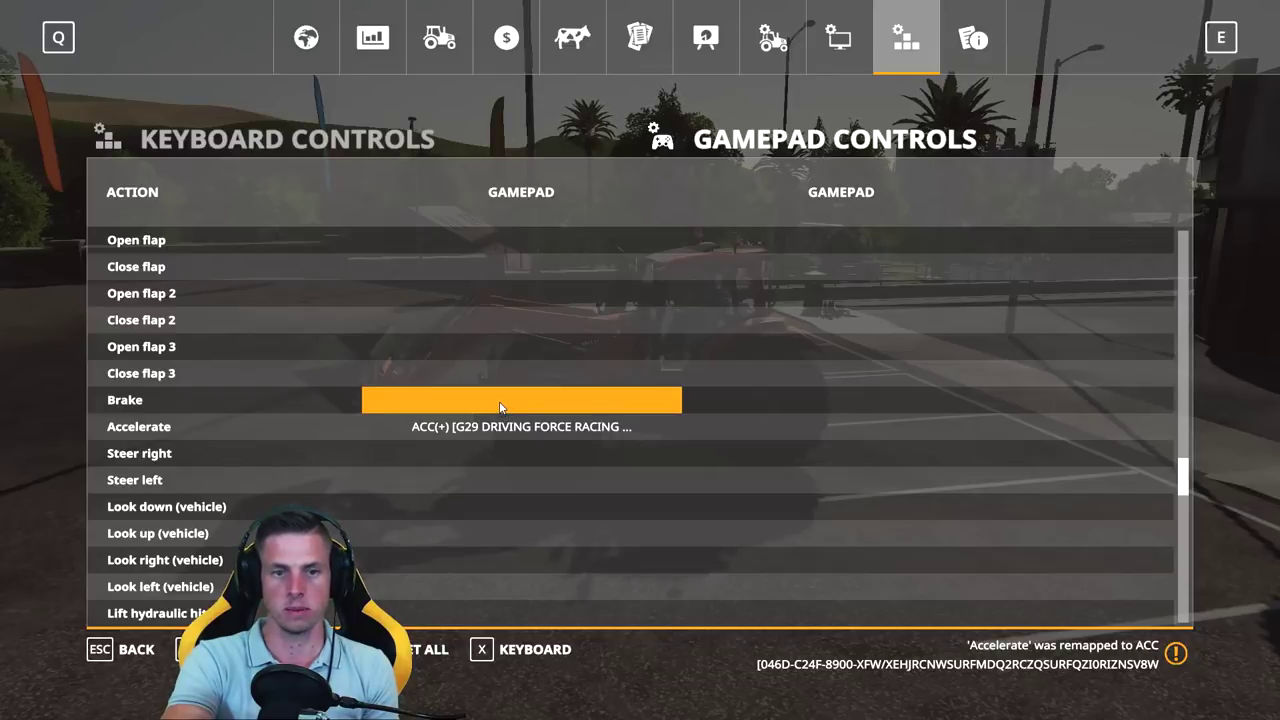
{"action": "left_click", "coordinate": [499, 405]}
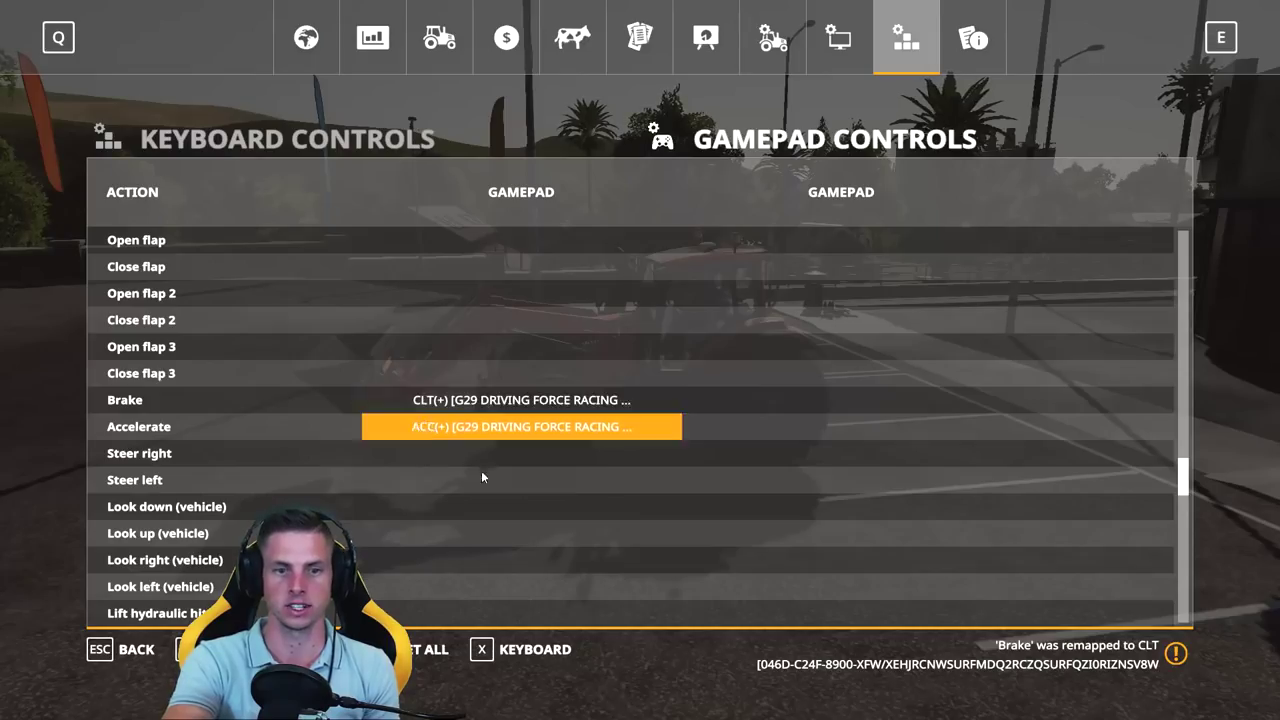
Step: Assign Steer right to RX(+) and Steer left to RX(-) on the G29 wheel, and save the bindings
{"action": "left_click", "coordinate": [487, 460]}
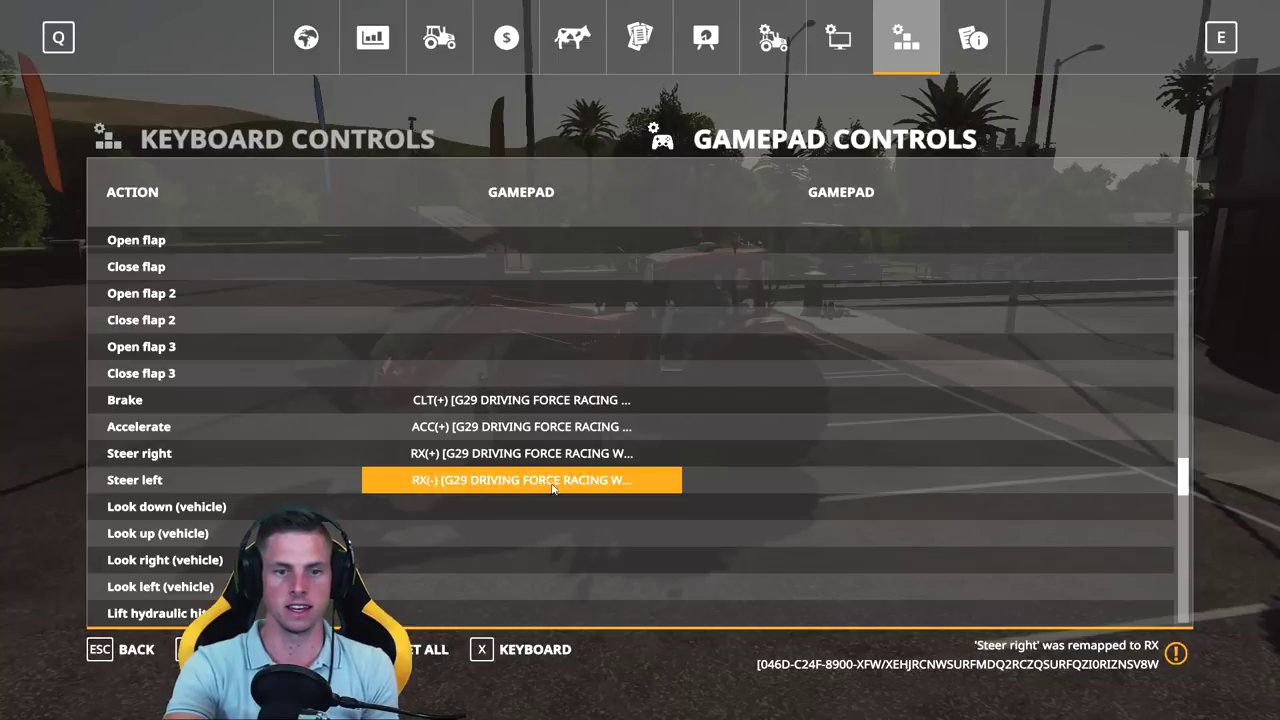
{"action": "left_click", "coordinate": [150, 650]}
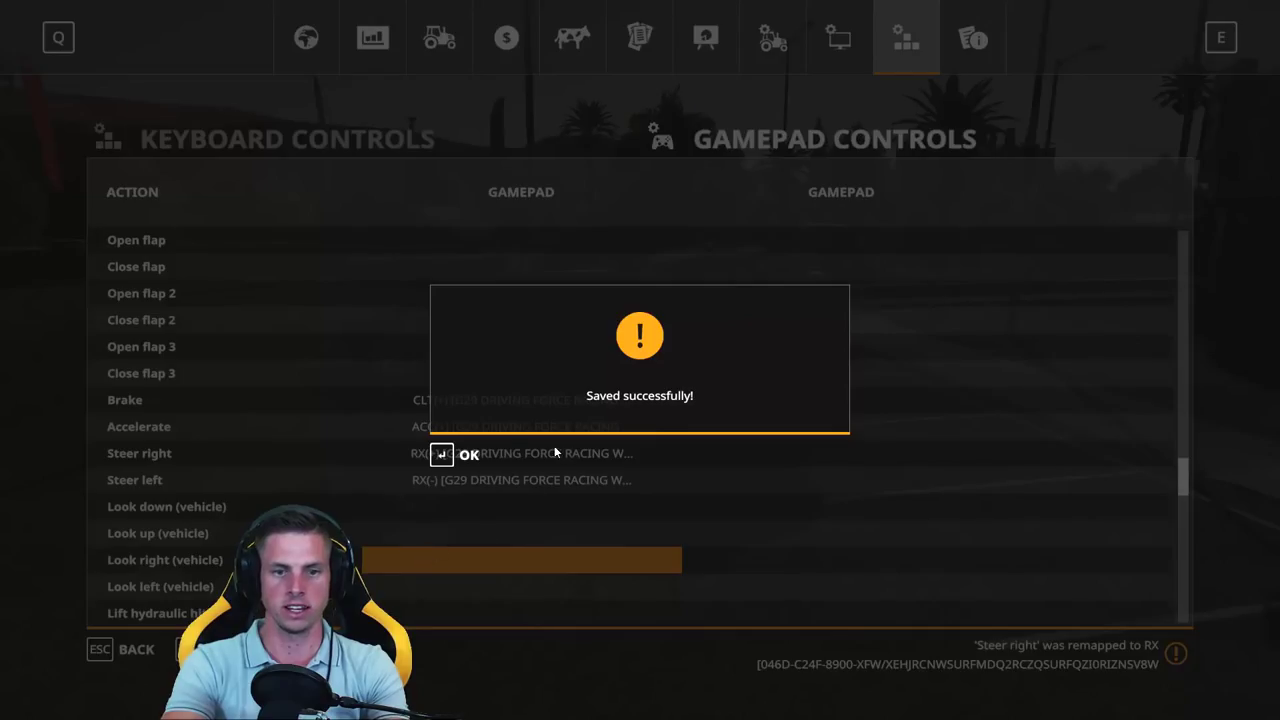
{"action": "left_click", "coordinate": [466, 455]}
{"action": "key", "text": "Escape"}
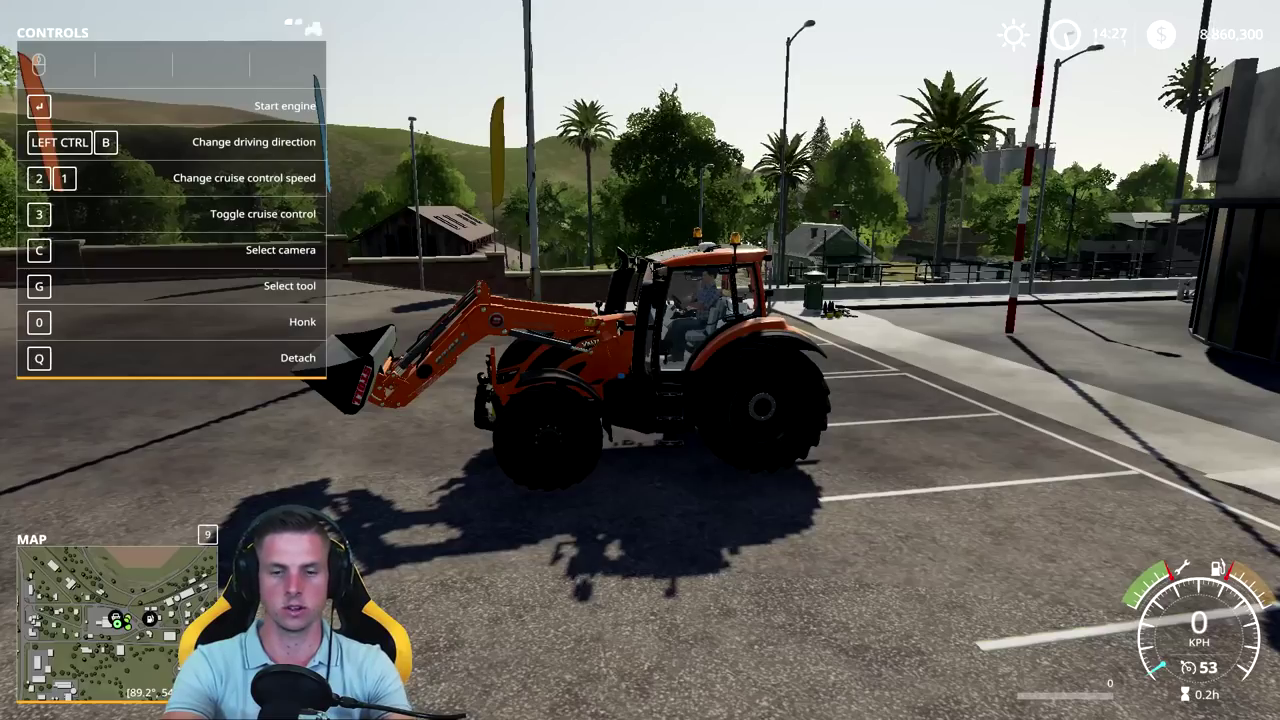
Step: Switch through the vehicles to the Ponsse ScorpionKing harvester
{"action": "key", "text": "Tab"}
{"action": "key", "text": "Tab"}
{"action": "key", "text": "Tab"}
{"action": "key", "text": "Tab"}
{"action": "key", "text": "Tab"}
{"action": "key", "text": "Tab"}
{"action": "key", "text": "Tab"}
{"action": "key", "text": "Tab"}
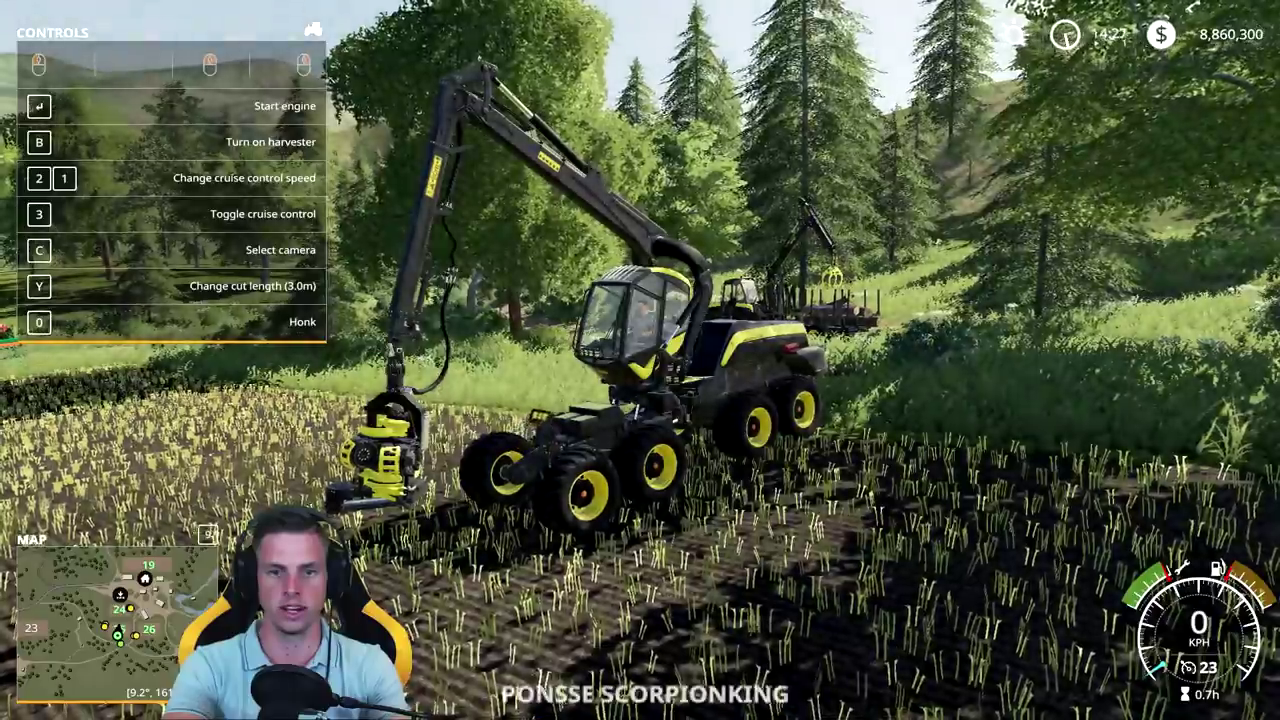
Step: Start the harvester's engine, test driving it forward and backward, and shut the engine off
{"action": "key", "text": "Return"}
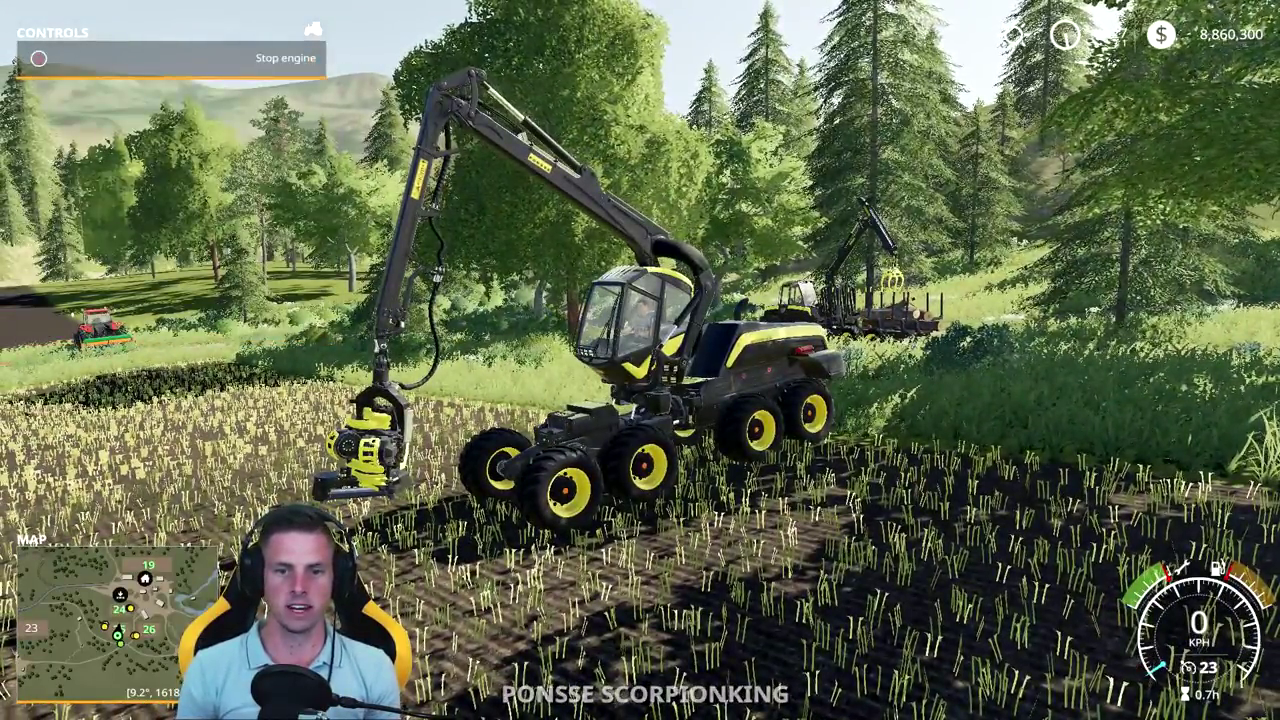
{"action": "key", "text": "w"}
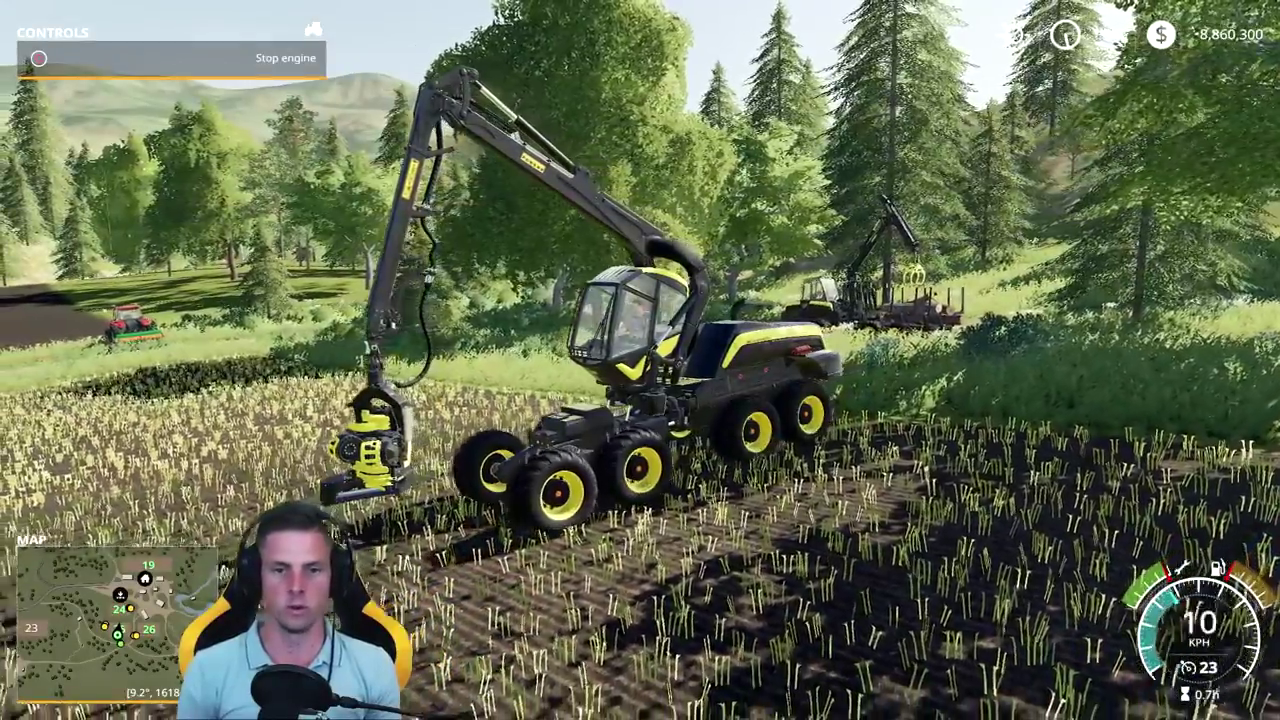
{"action": "key", "text": "s"}
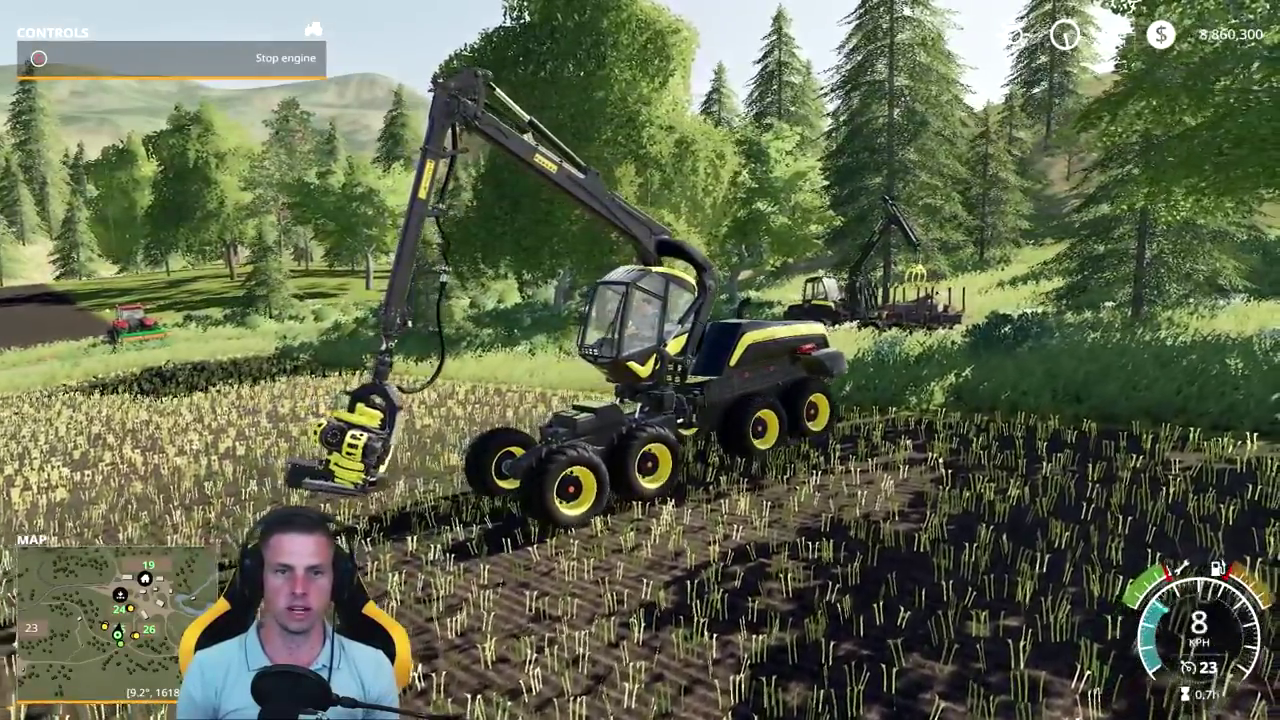
{"action": "key", "text": "w"}
{"action": "key", "text": "s"}
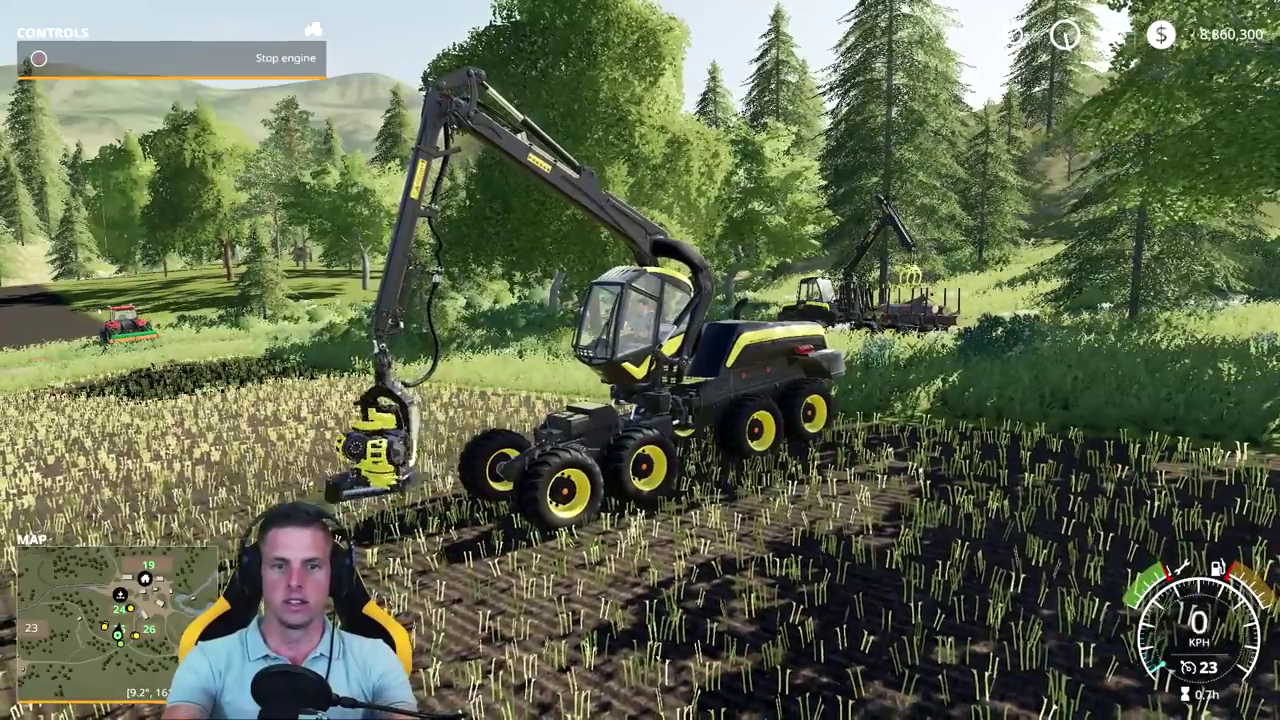
{"action": "key", "text": "ctrl+Return"}
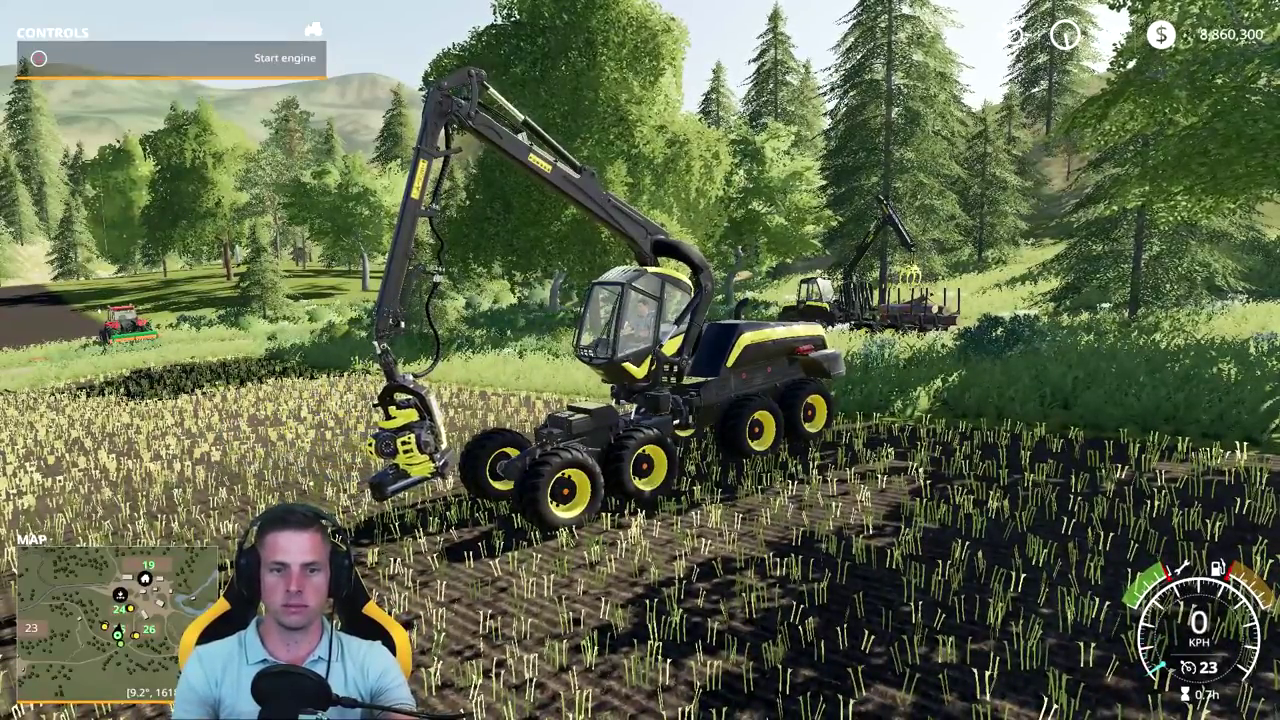
Step: Review the general settings, including Easy Arm Controls, and the game settings, and return to the harvester's controls help
{"action": "key", "text": "Escape"}
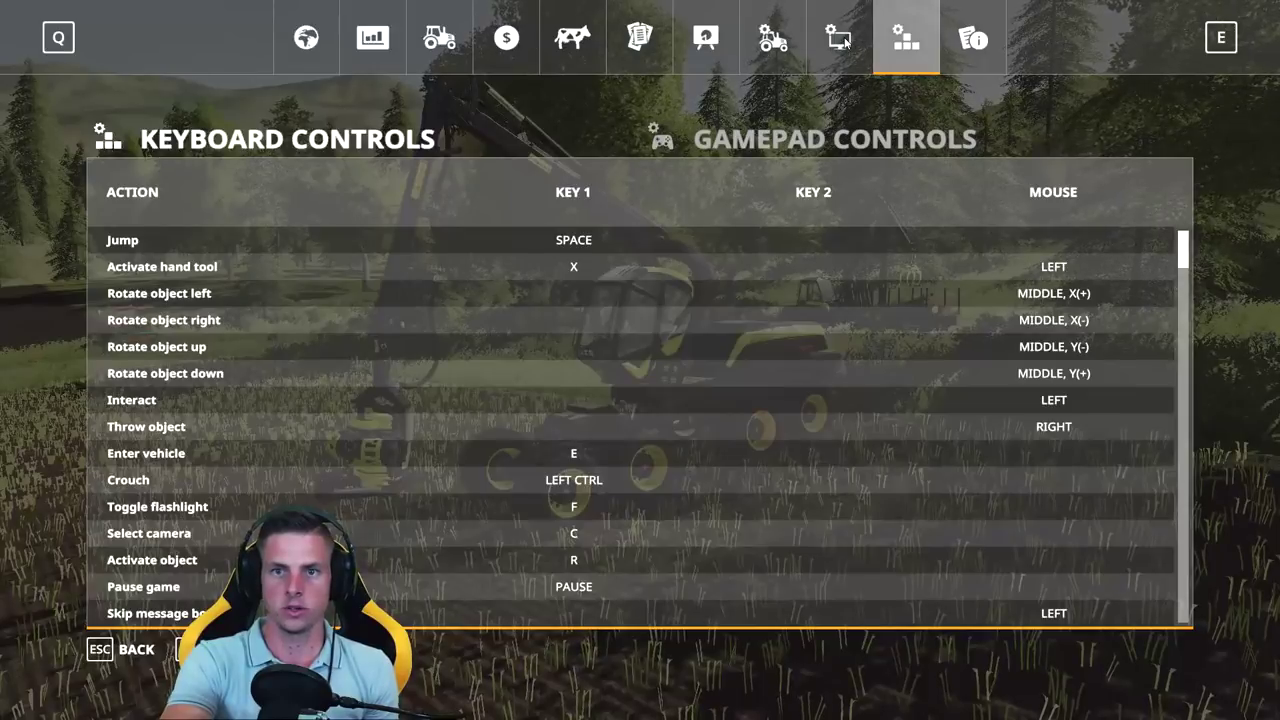
{"action": "left_click", "coordinate": [845, 42]}
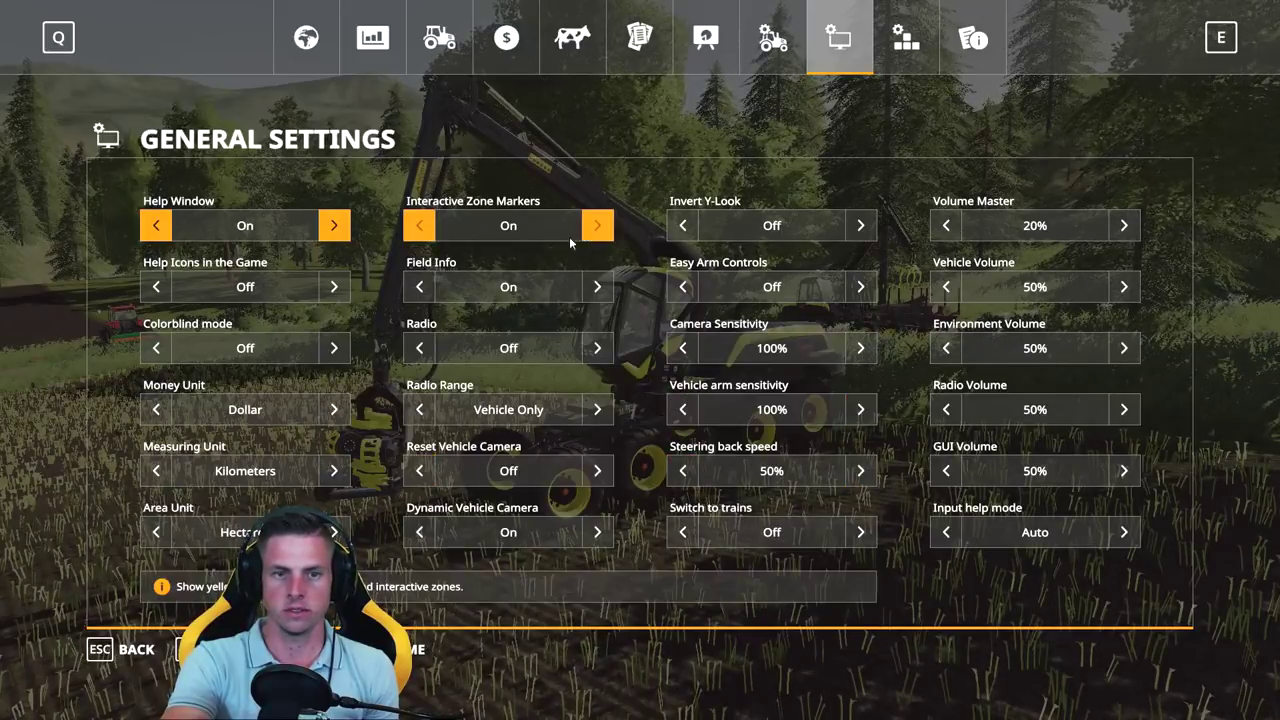
{"action": "left_click", "coordinate": [773, 40]}
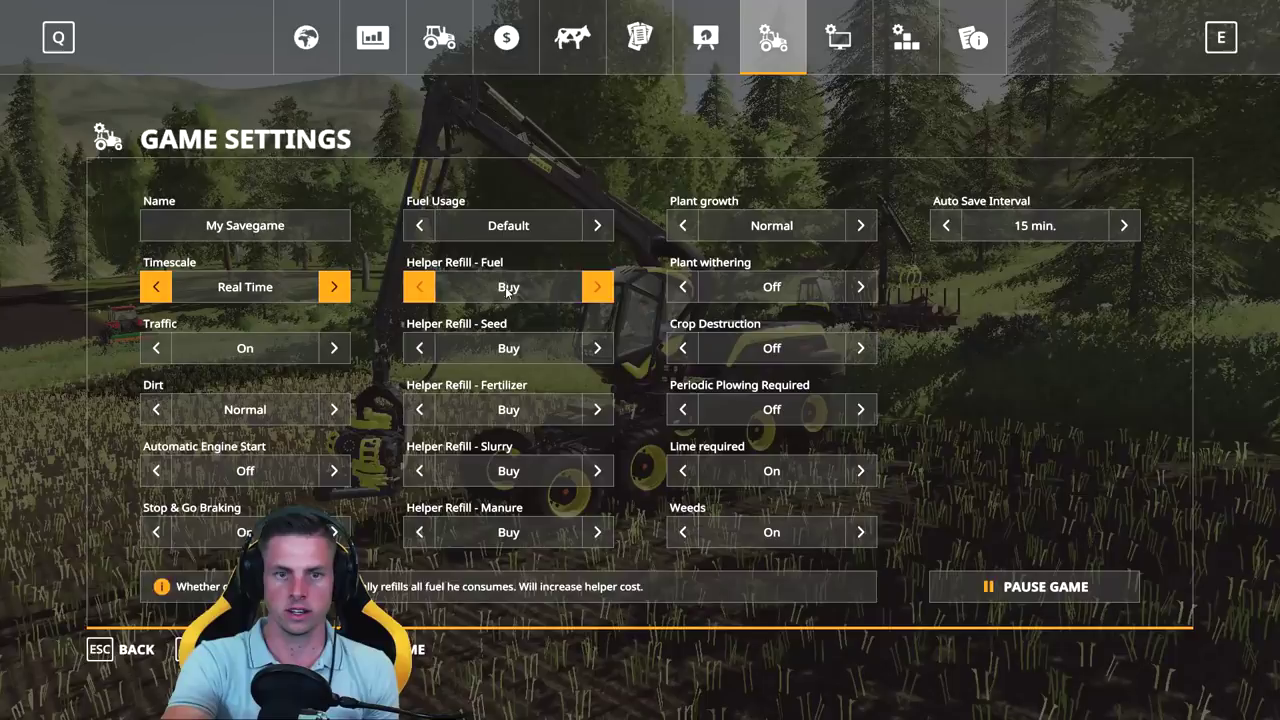
{"action": "left_click", "coordinate": [838, 60]}
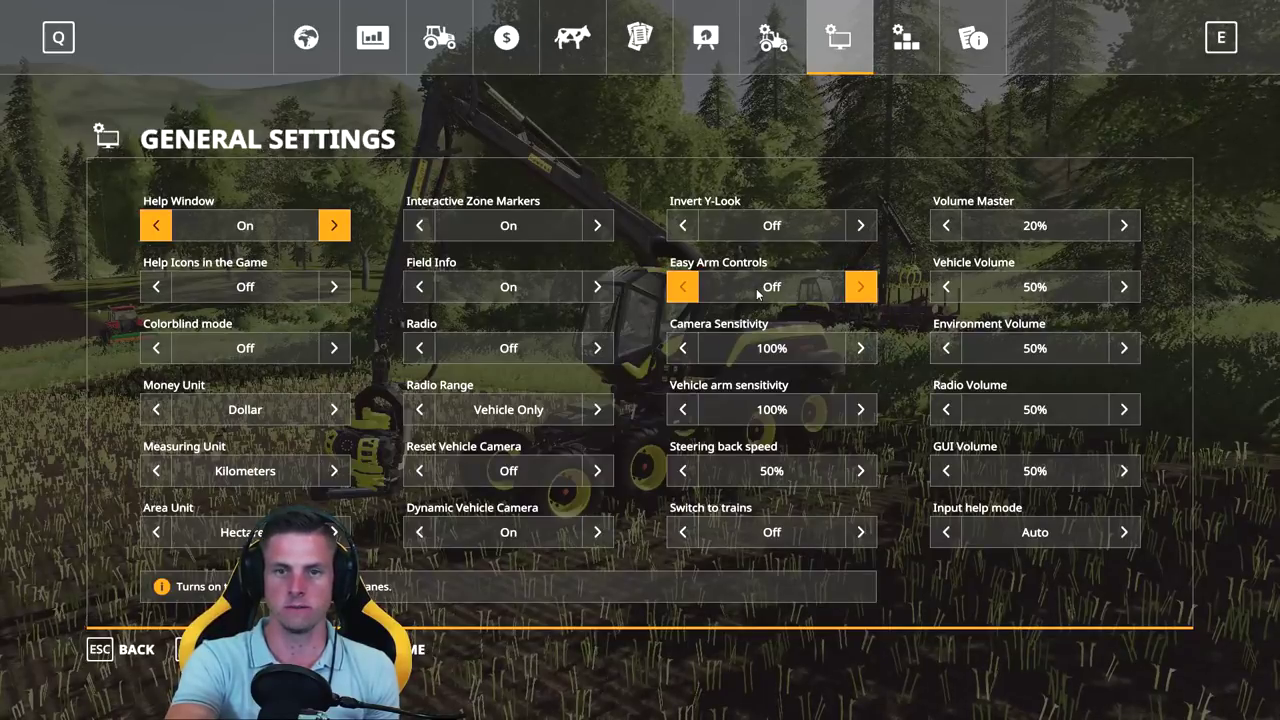
{"action": "left_click", "coordinate": [903, 45]}
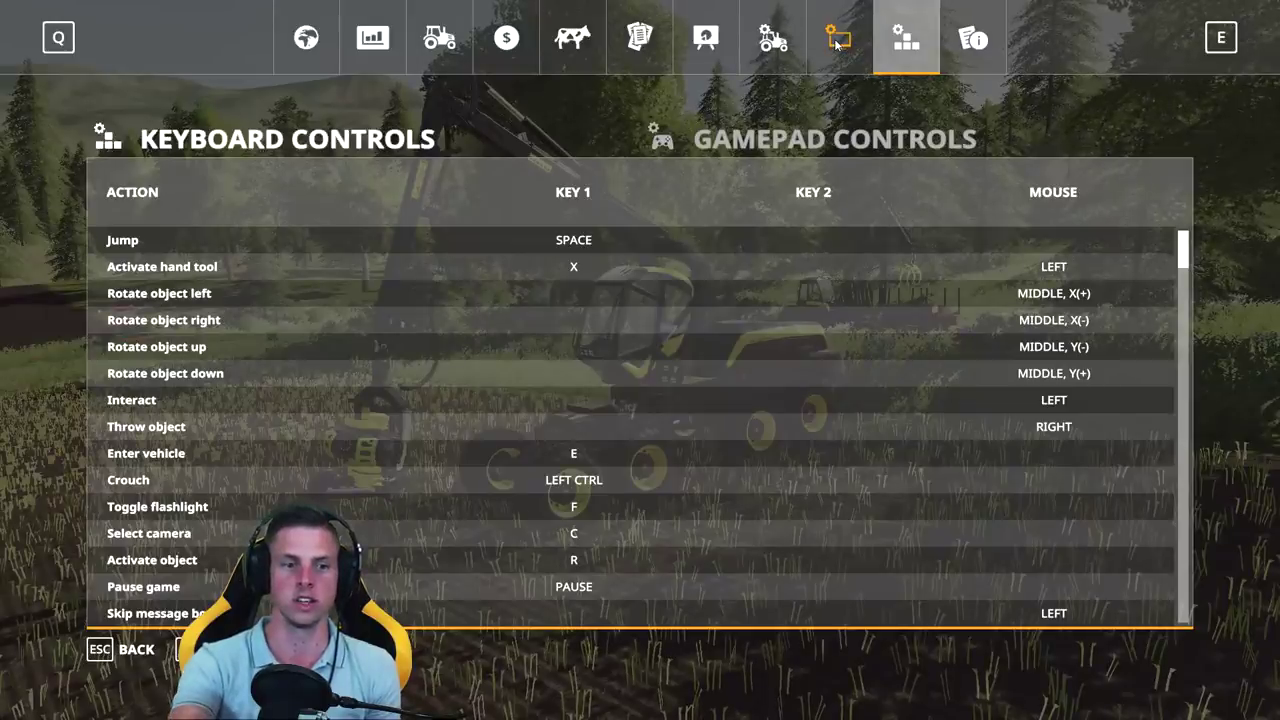
{"action": "key", "text": "Escape"}
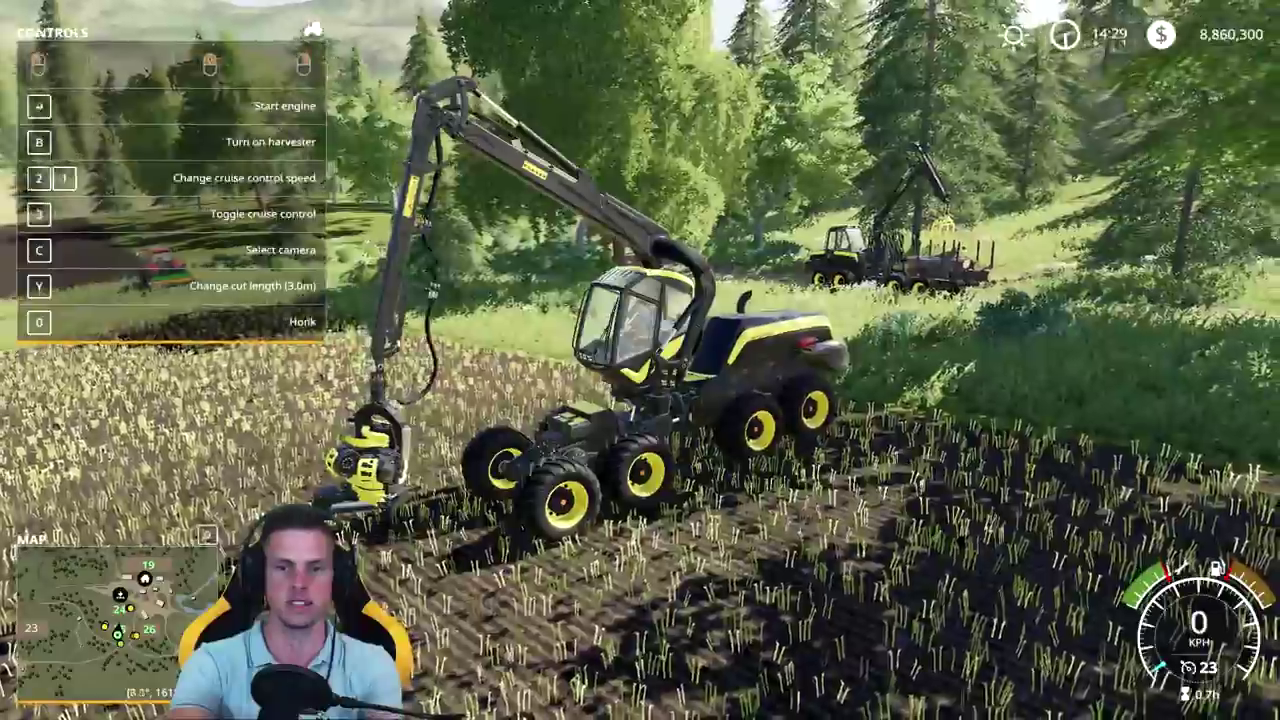
{"action": "key", "text": "F1"}
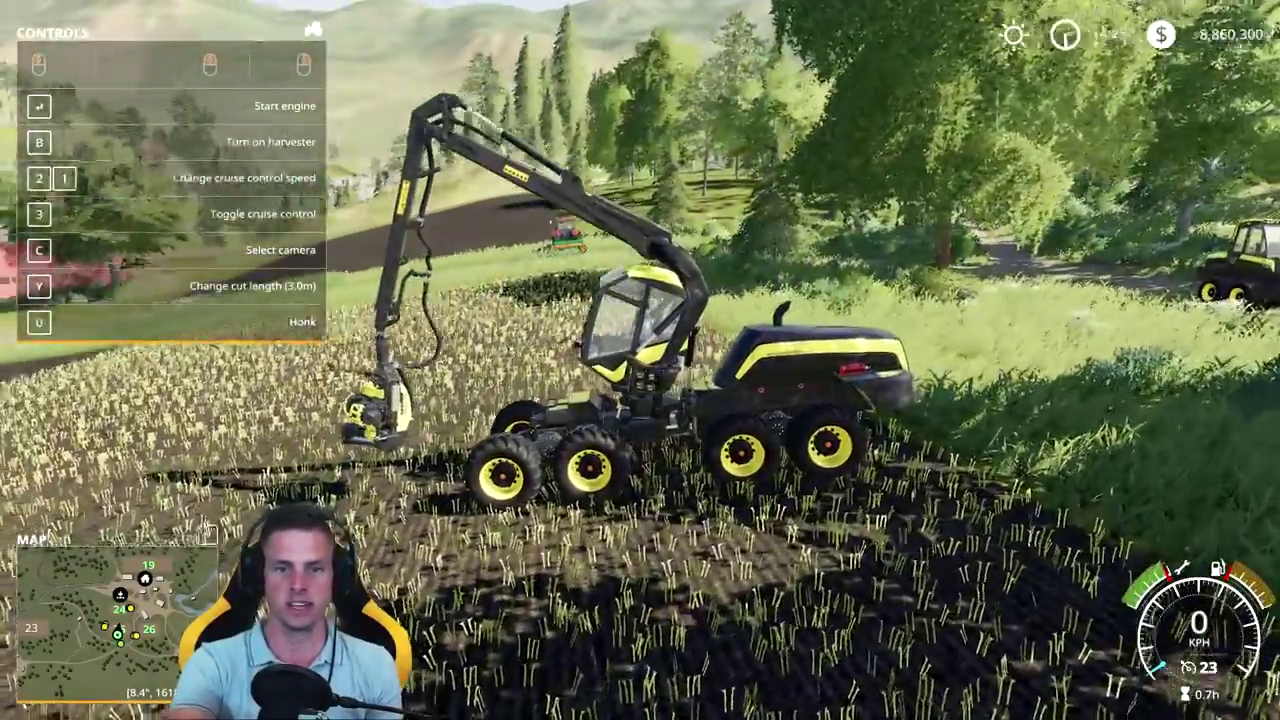
Step: Examine the gamepad controls list for the assigned bindings and the actions still unbound
{"action": "key", "text": "Escape"}
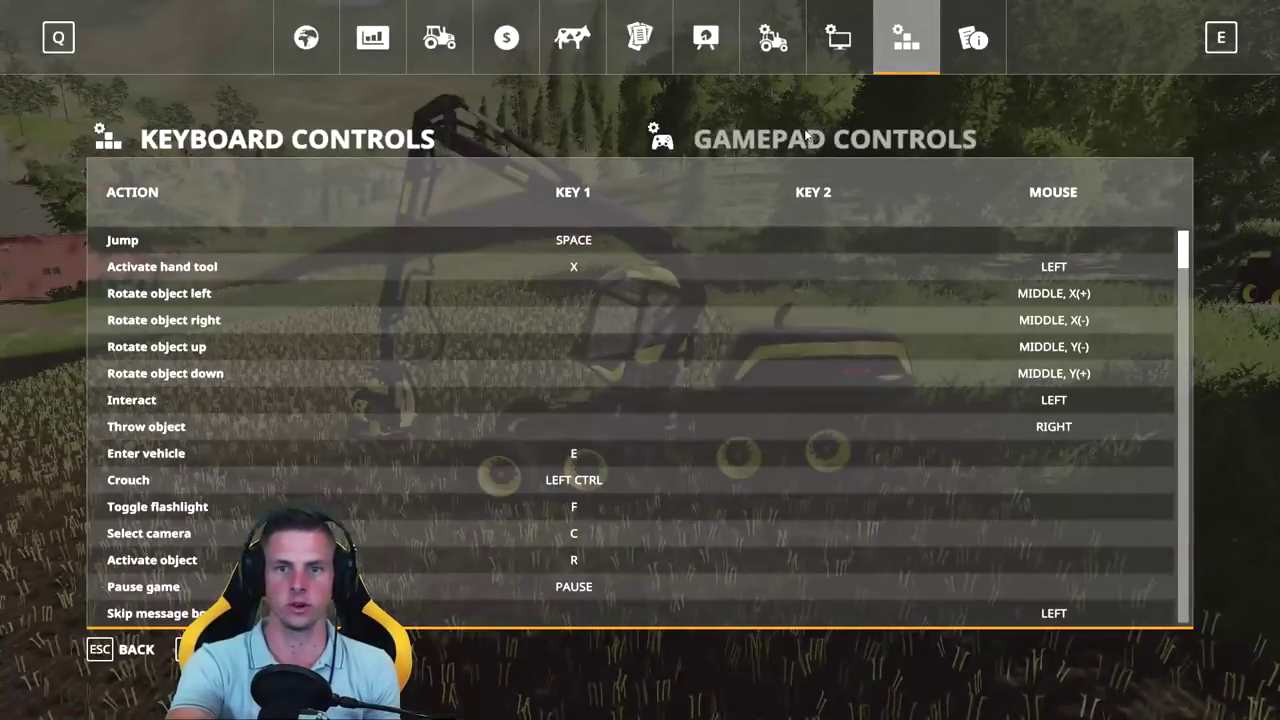
{"action": "left_click", "coordinate": [820, 143]}
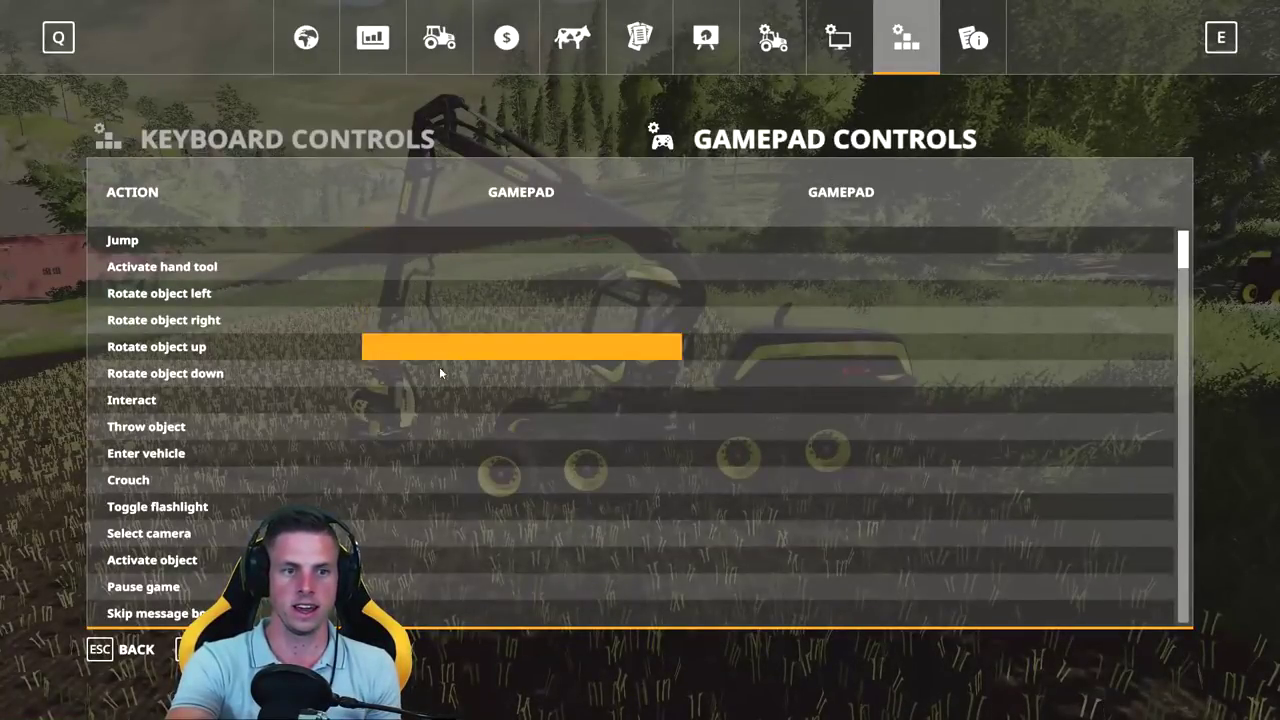
{"action": "scroll", "coordinate": [485, 455], "scroll_direction": "down", "scroll_amount": 2}
{"action": "scroll", "coordinate": [482, 455], "scroll_direction": "down", "scroll_amount": 1}
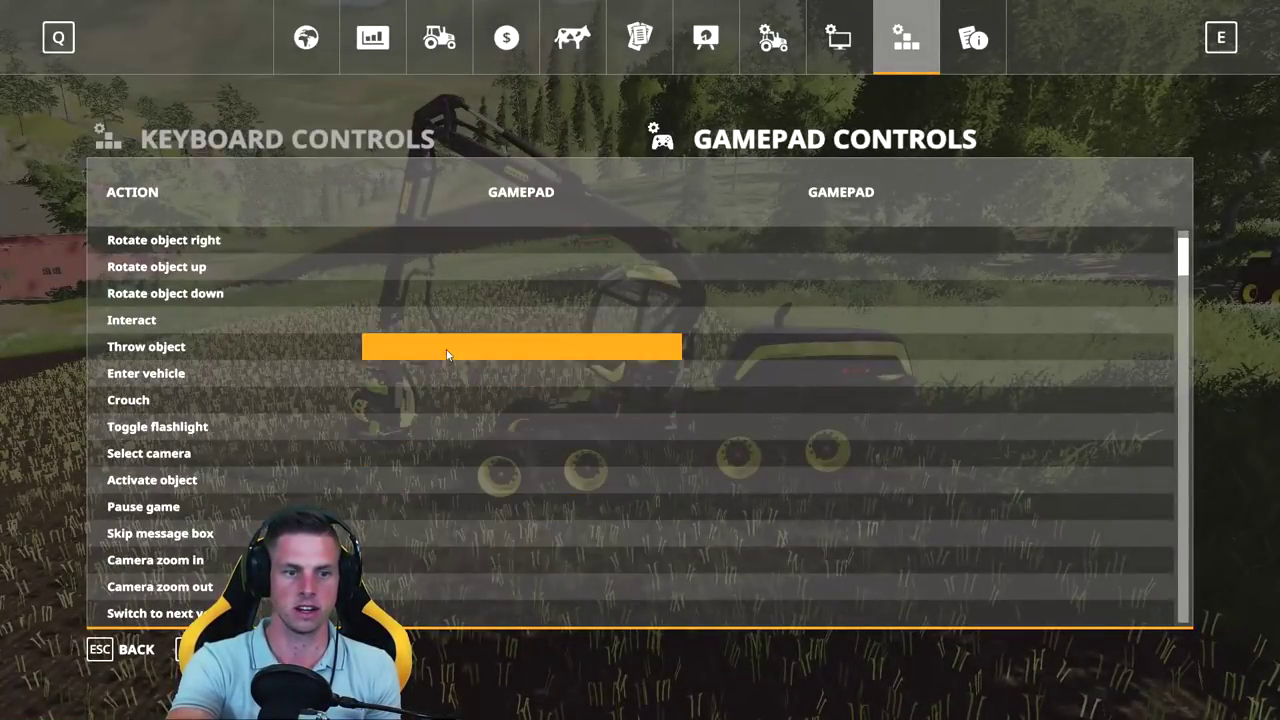
{"action": "scroll", "coordinate": [464, 369], "scroll_direction": "down", "scroll_amount": 7}
{"action": "scroll", "coordinate": [474, 365], "scroll_direction": "down", "scroll_amount": 11}
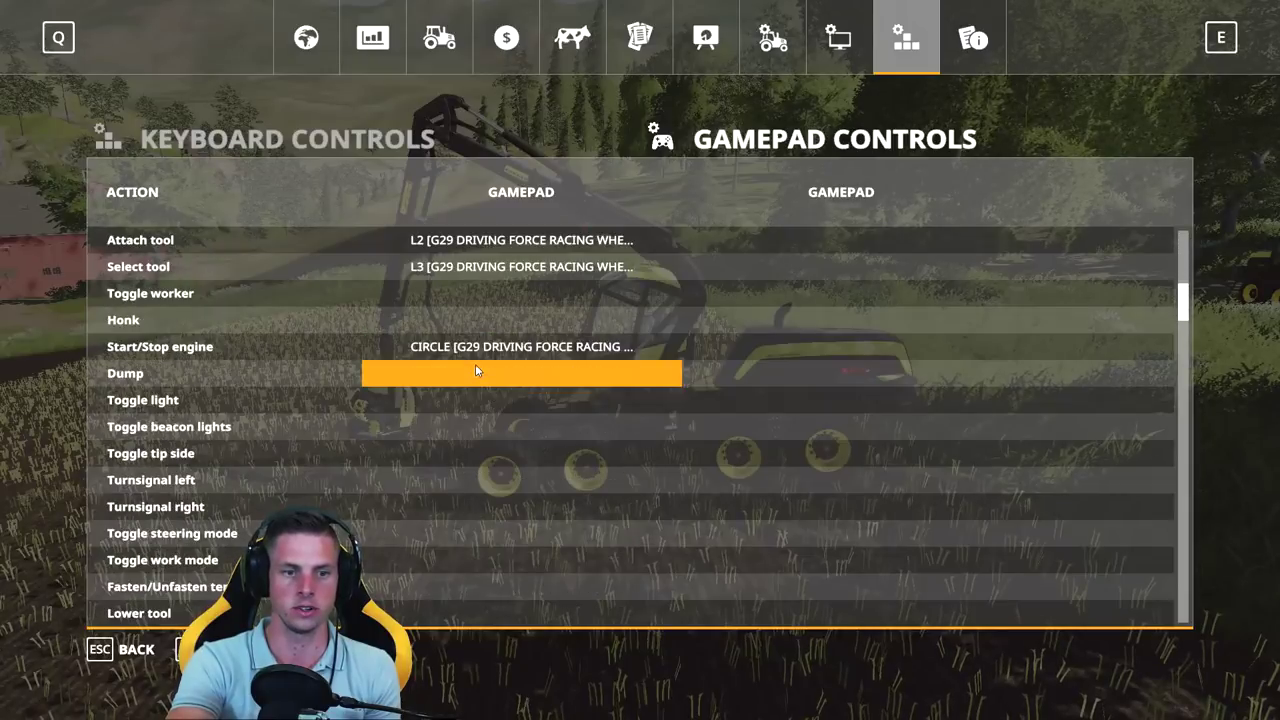
{"action": "scroll", "coordinate": [475, 364], "scroll_direction": "up", "scroll_amount": 8}
{"action": "scroll", "coordinate": [475, 370], "scroll_direction": "up", "scroll_amount": 5}
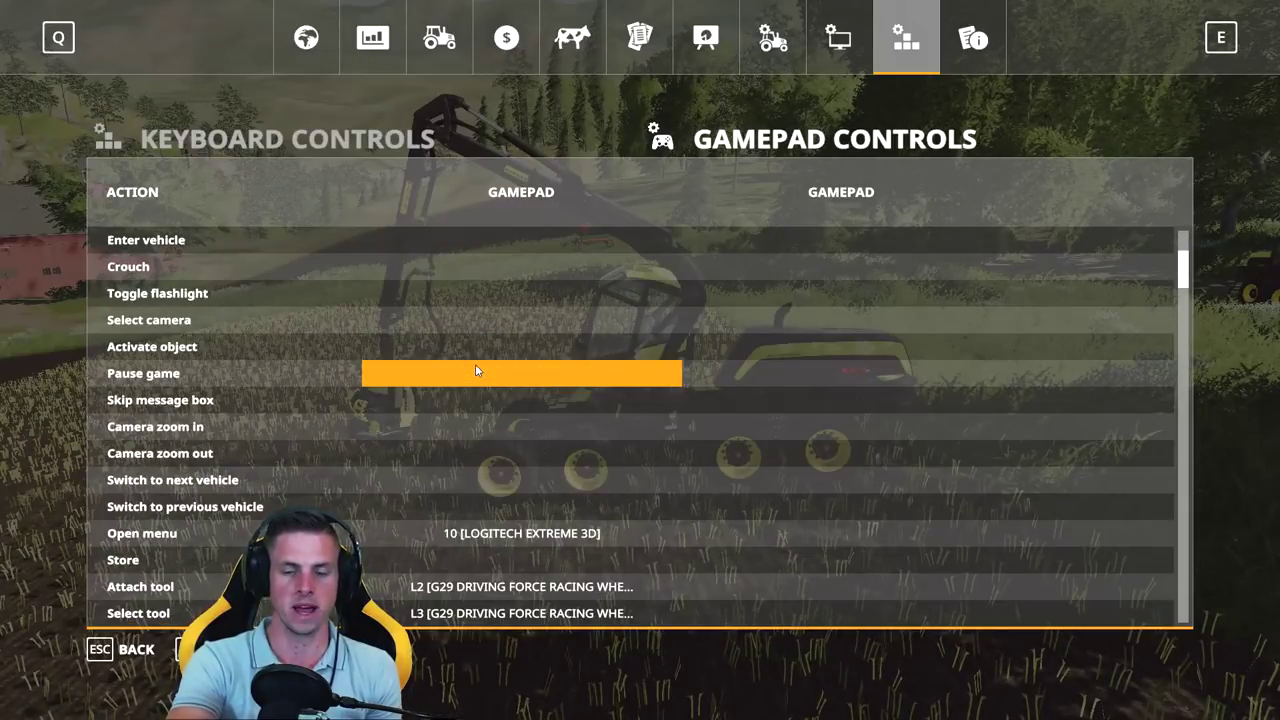